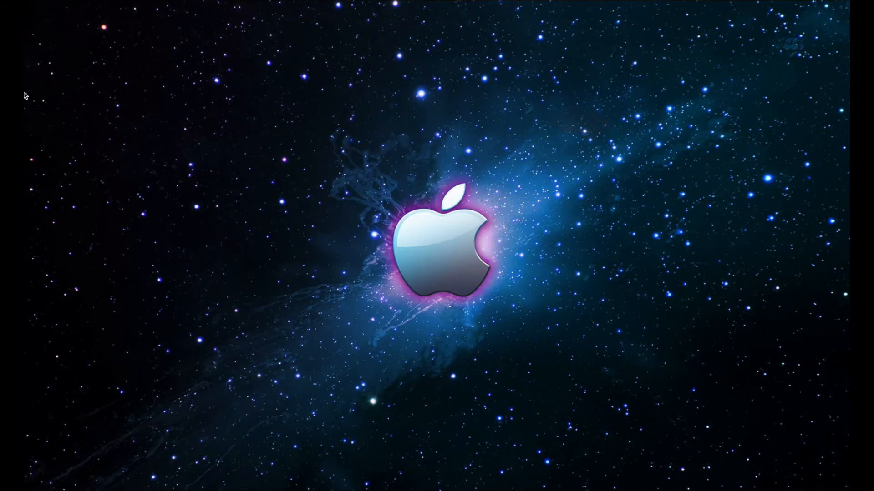
- Launch Final Cut Pro and open the Building Your Custom Overlay project
{"action": "left_click", "coordinate": [39, 64]}
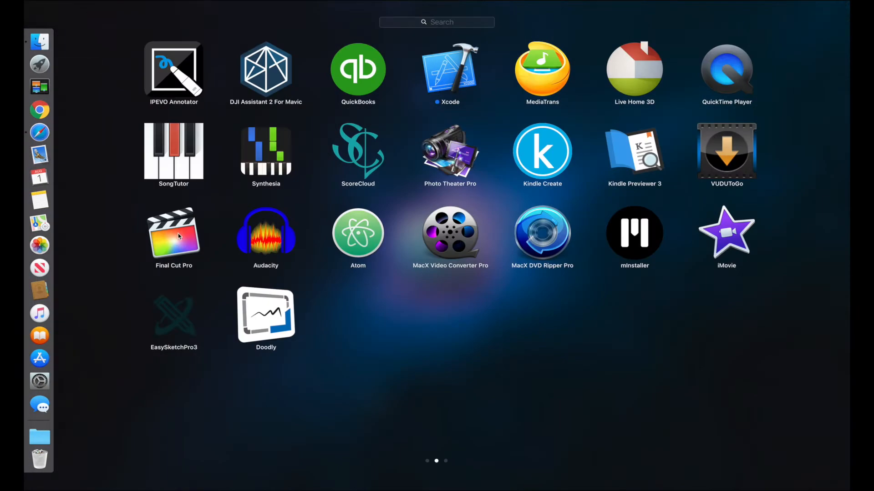
{"action": "left_click", "coordinate": [178, 235]}
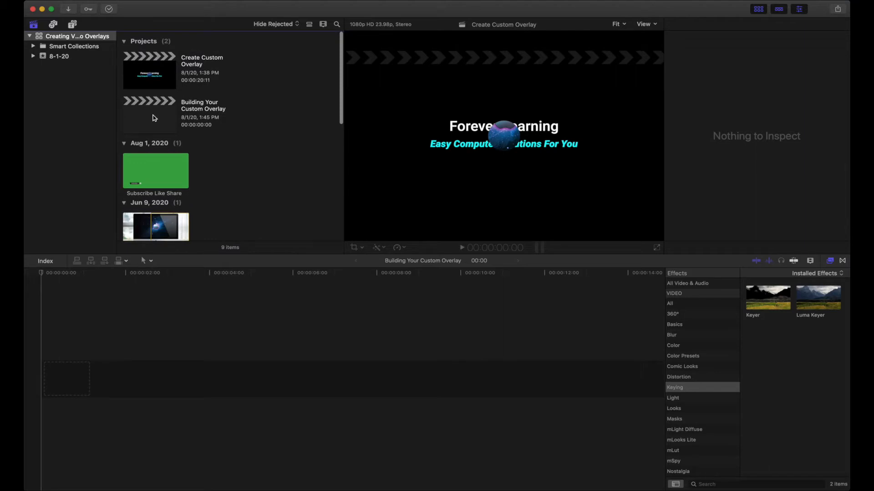
{"action": "left_click", "coordinate": [155, 118]}
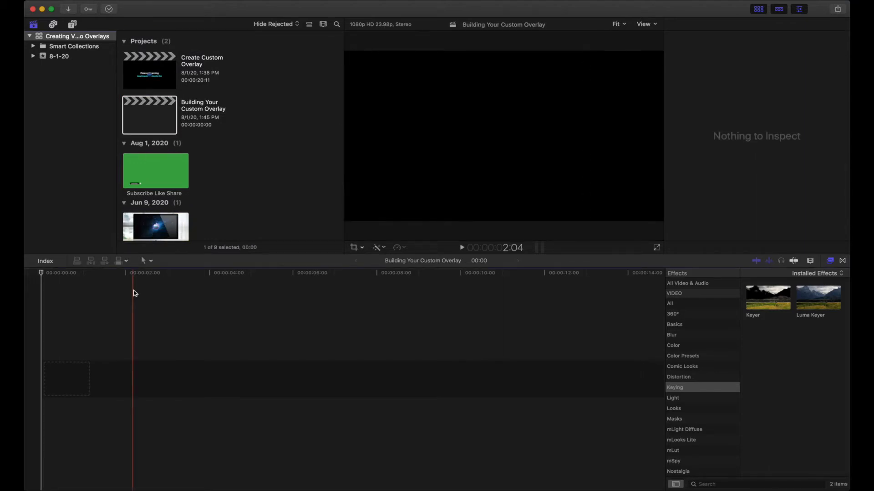
- Add the green iMovie generator at the start of the empty timeline and accept the project settings
{"action": "left_click", "coordinate": [73, 24]}
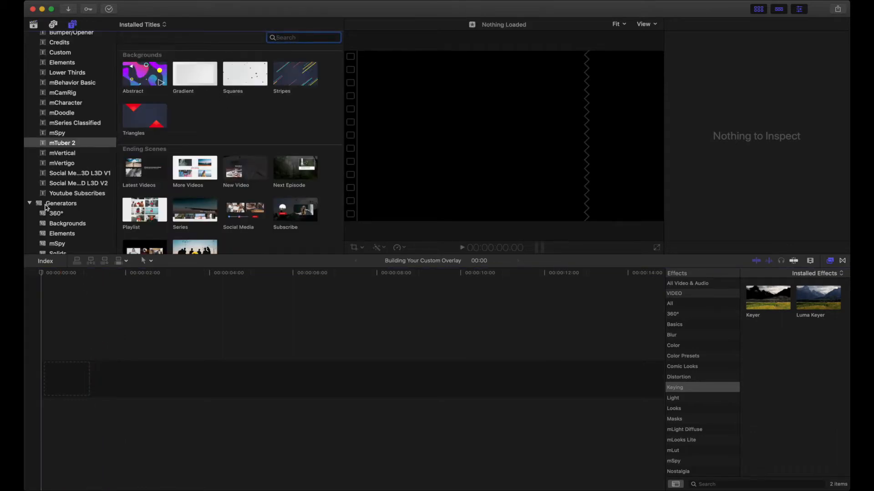
{"action": "left_click", "coordinate": [56, 205]}
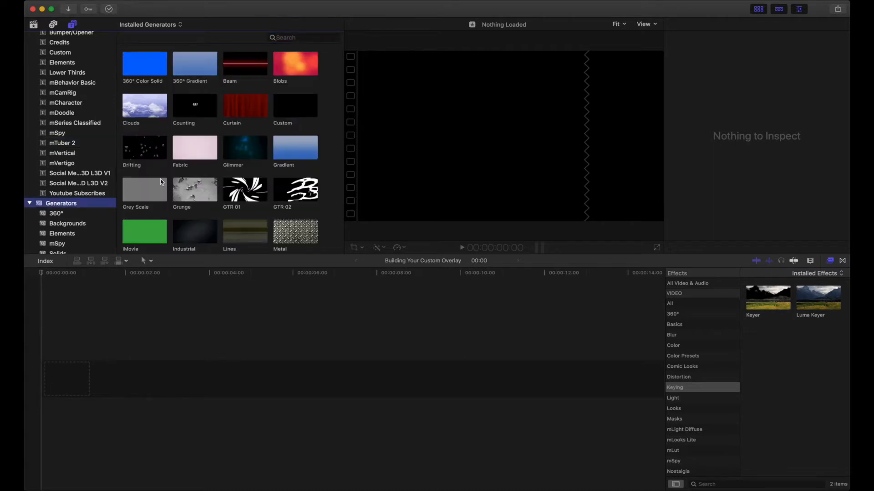
{"action": "left_click", "coordinate": [146, 233]}
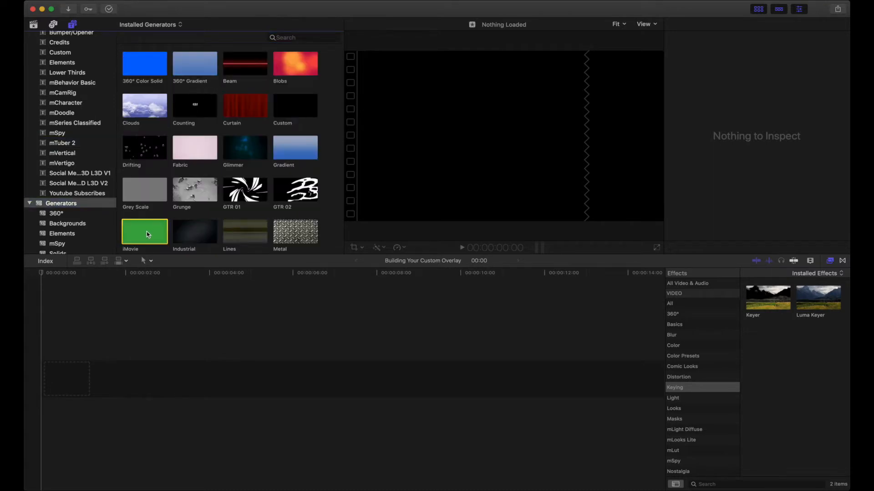
{"action": "left_click_drag", "start_coordinate": [147, 233], "coordinate": [78, 379]}
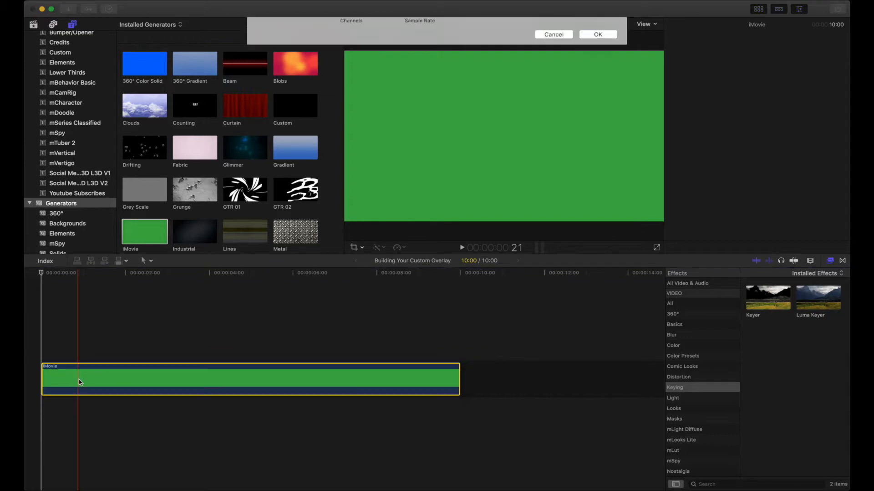
{"action": "left_click", "coordinate": [597, 149]}
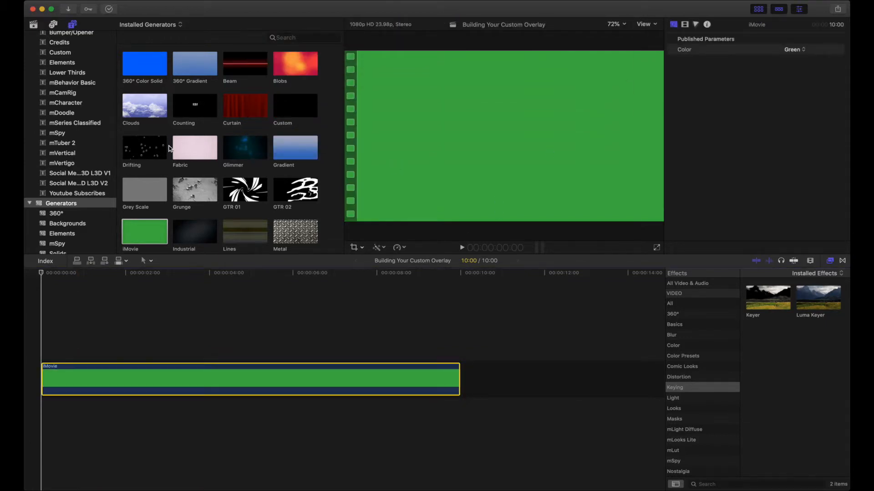
- Place the Invitation title from mTuber 2's Subscribe group above the green clip at the start of the timeline and play it back
{"action": "left_click", "coordinate": [64, 143]}
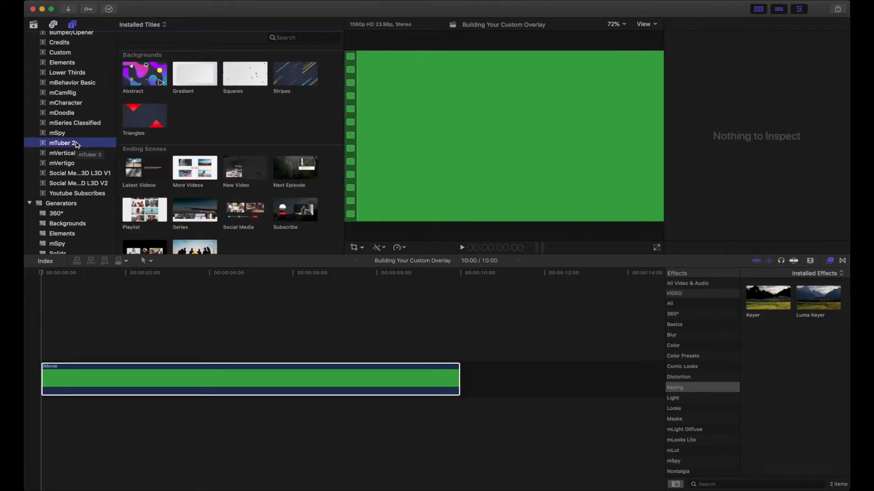
{"action": "scroll", "coordinate": [223, 156], "scroll_direction": "down", "scroll_amount": 5}
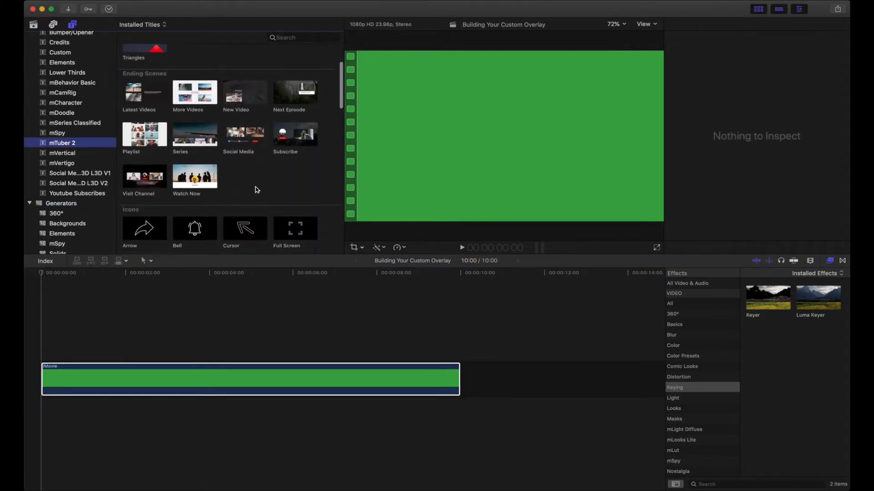
{"action": "scroll", "coordinate": [257, 189], "scroll_direction": "up", "scroll_amount": 4}
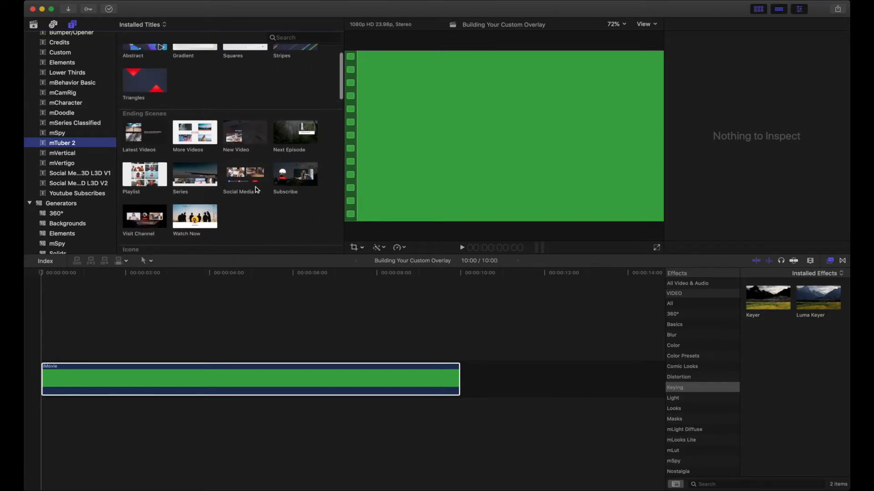
{"action": "scroll", "coordinate": [257, 190], "scroll_direction": "down", "scroll_amount": 15}
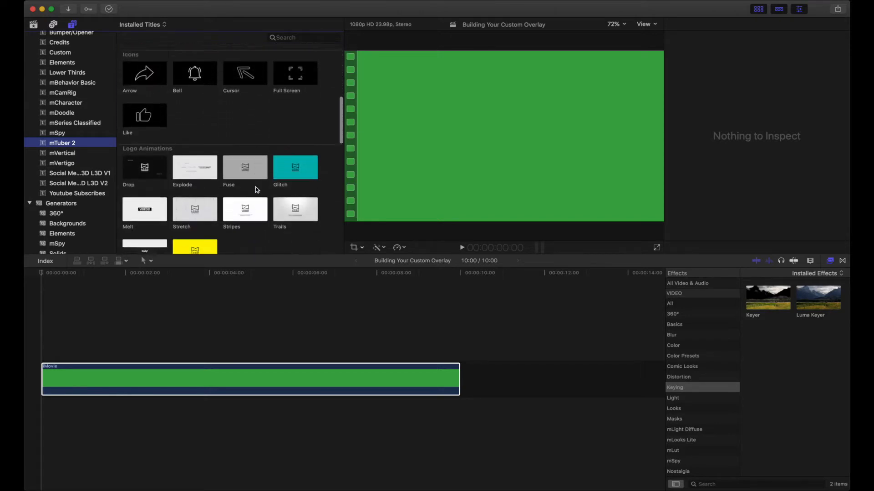
{"action": "scroll", "coordinate": [257, 190], "scroll_direction": "down", "scroll_amount": 10}
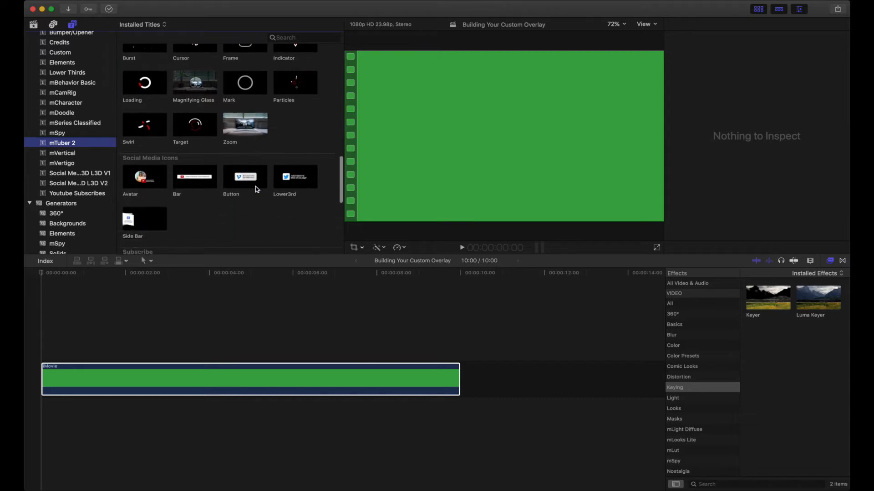
{"action": "scroll", "coordinate": [258, 190], "scroll_direction": "down", "scroll_amount": 3}
{"action": "left_click", "coordinate": [291, 147]}
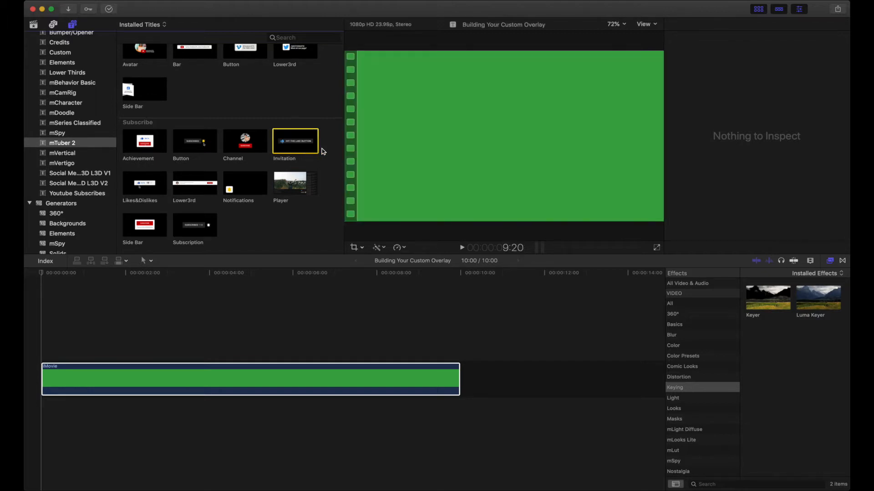
{"action": "left_click_drag", "start_coordinate": [294, 143], "coordinate": [36, 330]}
{"action": "left_click", "coordinate": [41, 412]}
{"action": "key", "text": "space"}
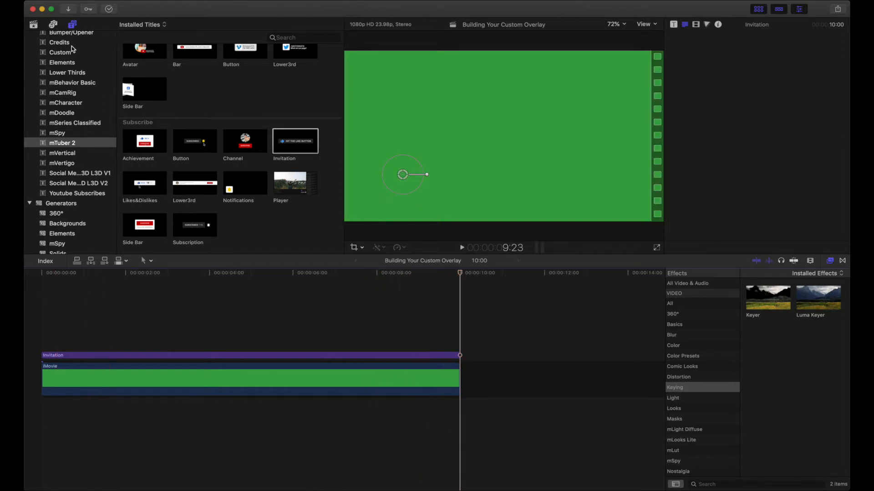
- Search the sound effects library for "bell"
{"action": "left_click", "coordinate": [53, 24]}
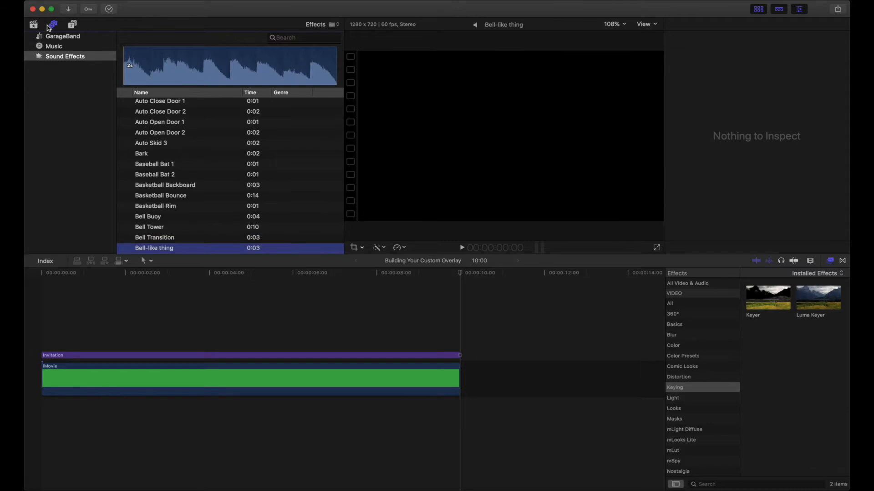
{"action": "left_click", "coordinate": [298, 39]}
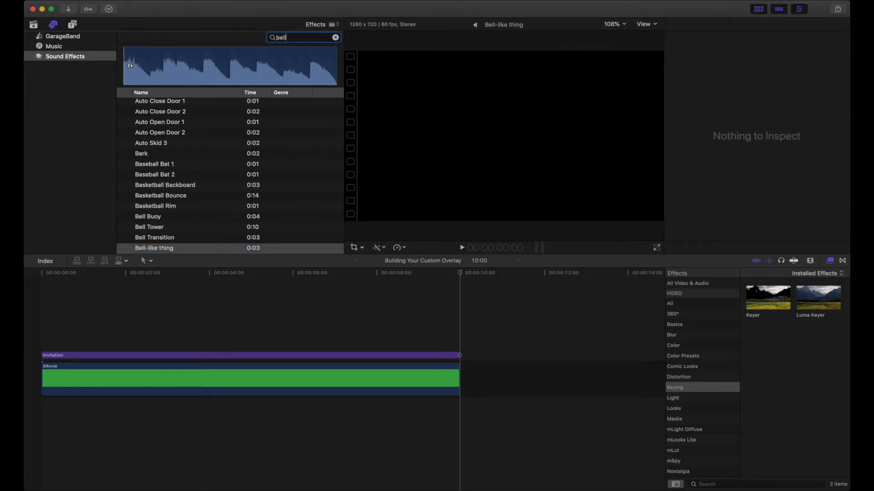
{"action": "type", "text": "bell"}
{"action": "key", "text": "Return"}
{"action": "scroll", "coordinate": [153, 192], "scroll_direction": "down", "scroll_amount": 1}
{"action": "scroll", "coordinate": [161, 210], "scroll_direction": "up", "scroll_amount": 4}
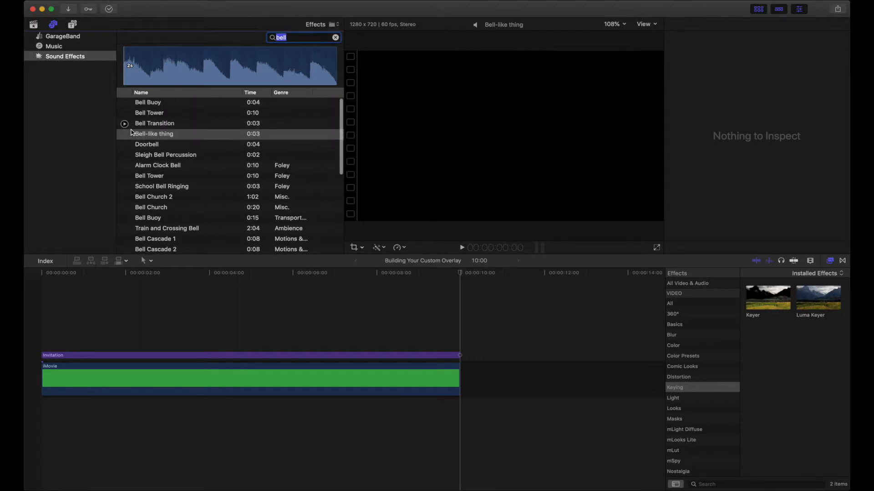
- Audition the Bell-like thing, Bell Transition and Bell Small sound effects
{"action": "left_click", "coordinate": [126, 139]}
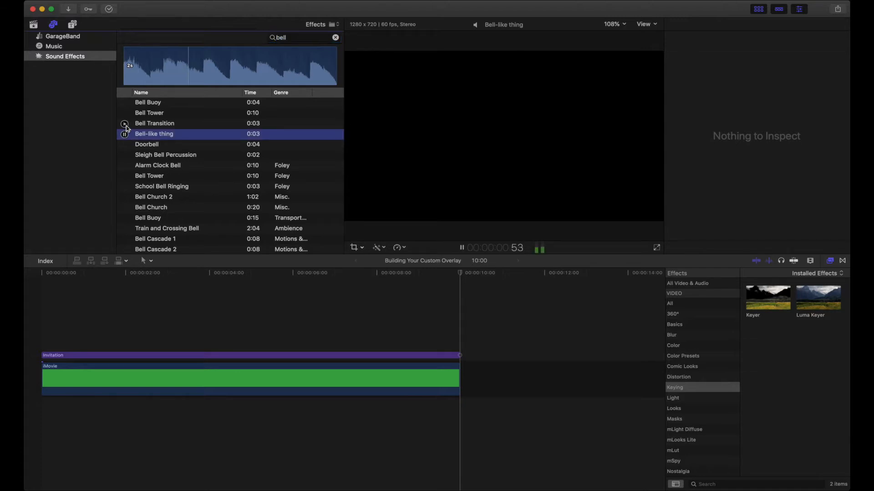
{"action": "left_click", "coordinate": [125, 124]}
{"action": "scroll", "coordinate": [129, 195], "scroll_direction": "down", "scroll_amount": 5}
{"action": "scroll", "coordinate": [131, 208], "scroll_direction": "down", "scroll_amount": 3}
{"action": "left_click", "coordinate": [125, 217]}
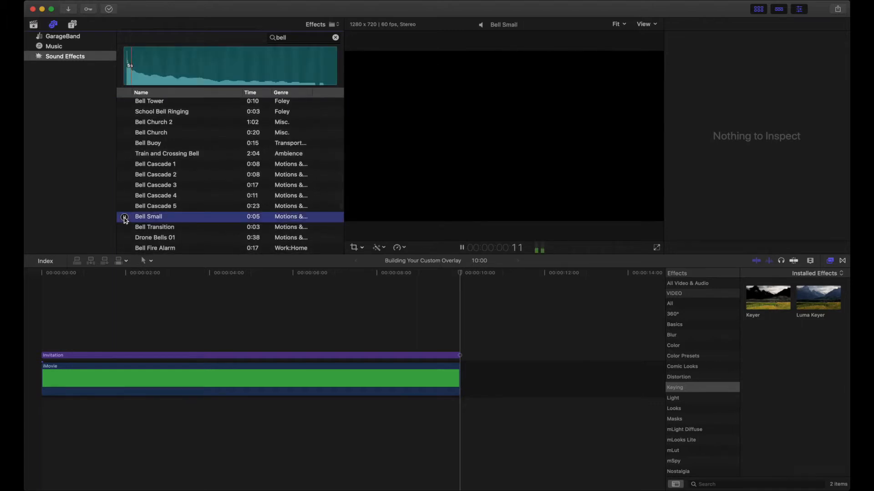
{"action": "scroll", "coordinate": [125, 220], "scroll_direction": "down", "scroll_amount": 2}
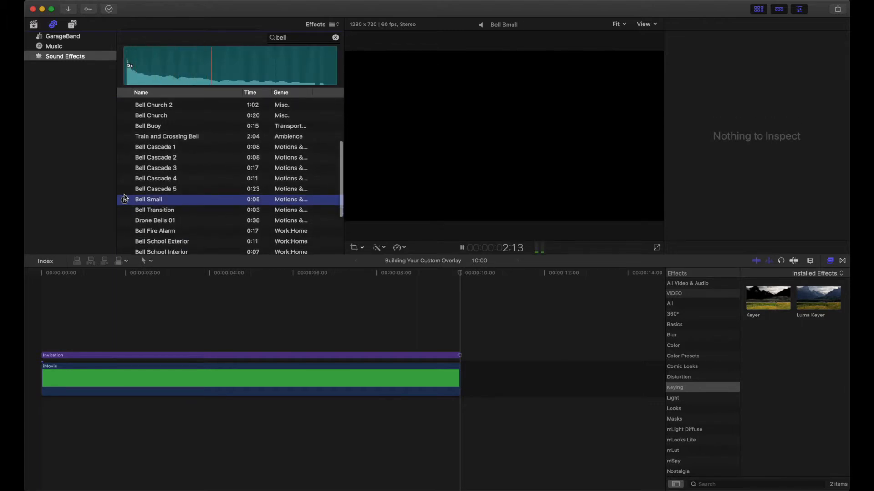
{"action": "left_click", "coordinate": [125, 200]}
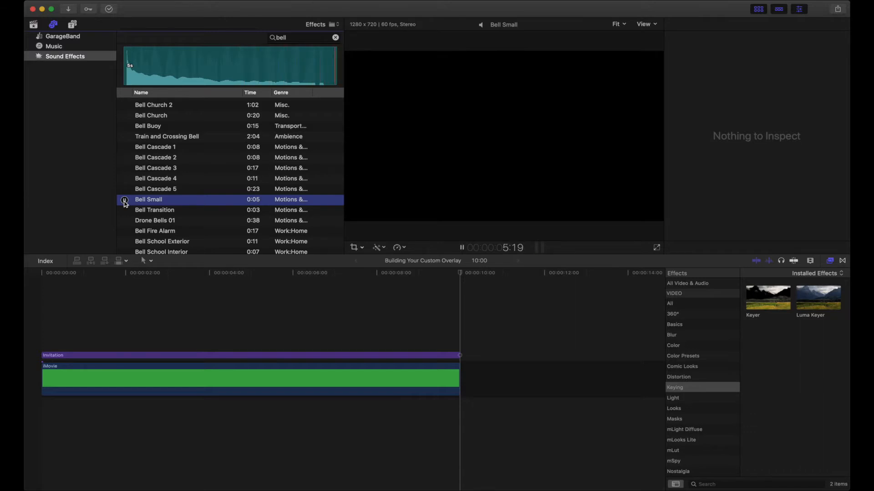
- Mark the first half of Bell Small, about 2:30 long, and place it below the green clip at about 5:07
{"action": "left_click", "coordinate": [228, 65]}
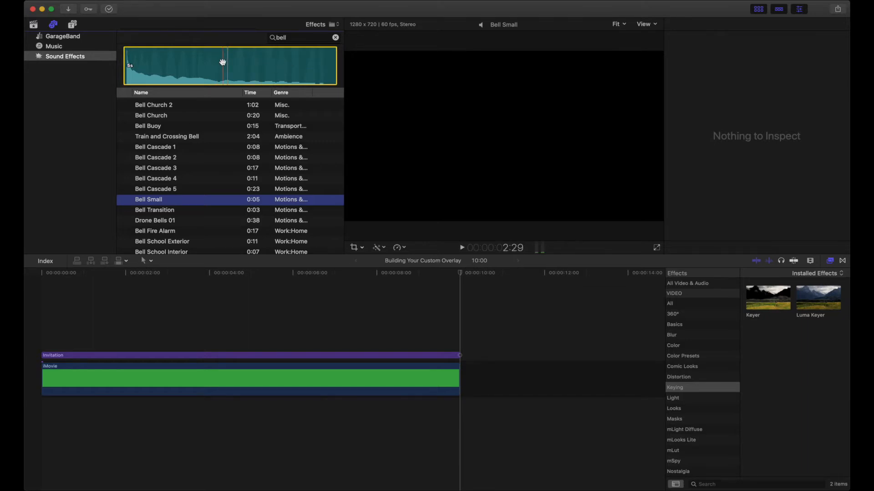
{"action": "key", "text": "o"}
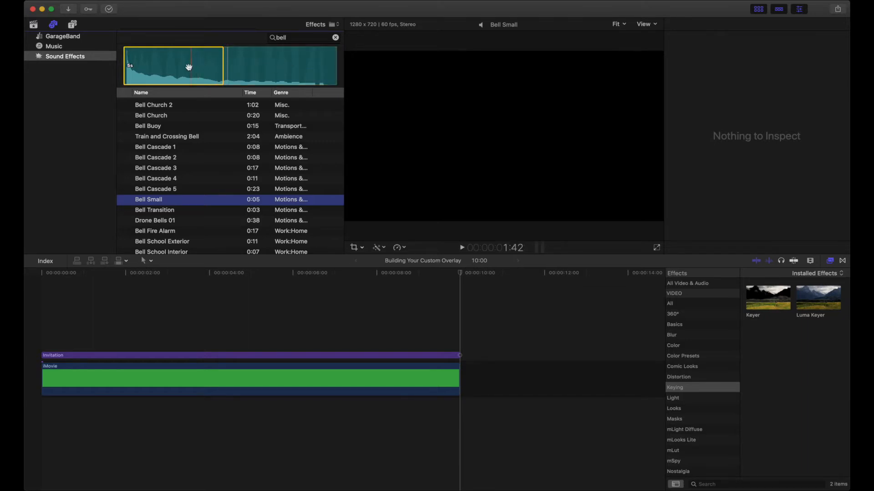
{"action": "left_click_drag", "start_coordinate": [229, 215], "coordinate": [266, 419]}
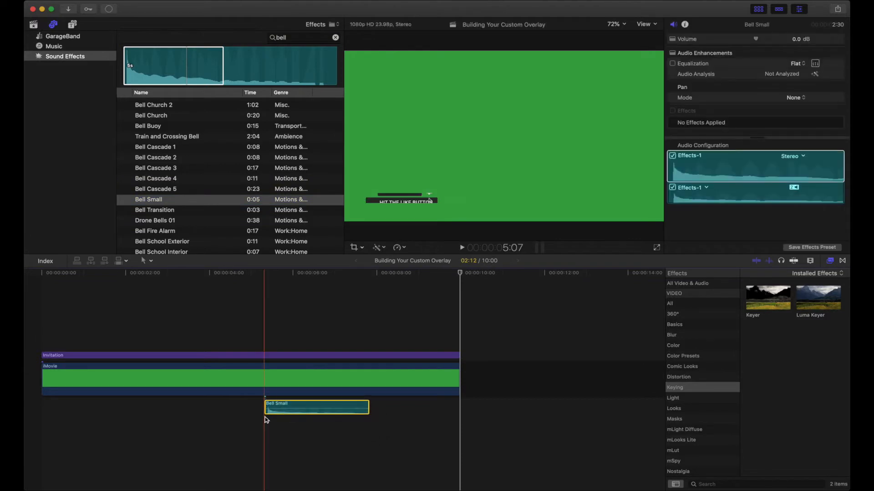
- Give the Bell Small clip a long fade-out and trim its end to a duration of about 1:38
{"action": "left_click", "coordinate": [368, 407]}
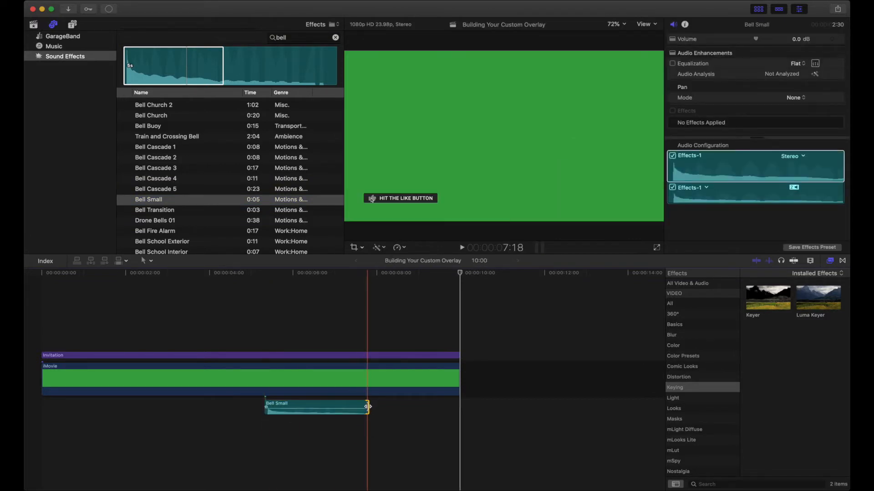
{"action": "left_click_drag", "start_coordinate": [367, 407], "coordinate": [292, 407]}
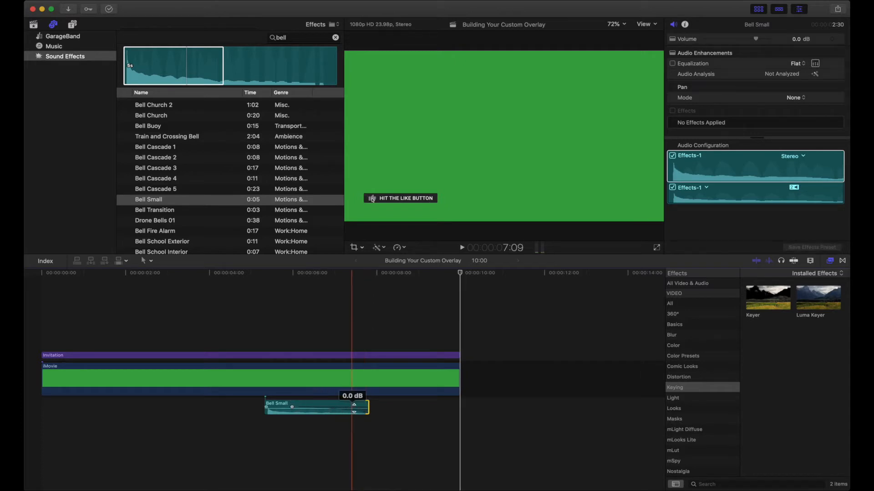
{"action": "left_click_drag", "start_coordinate": [368, 406], "coordinate": [332, 405]}
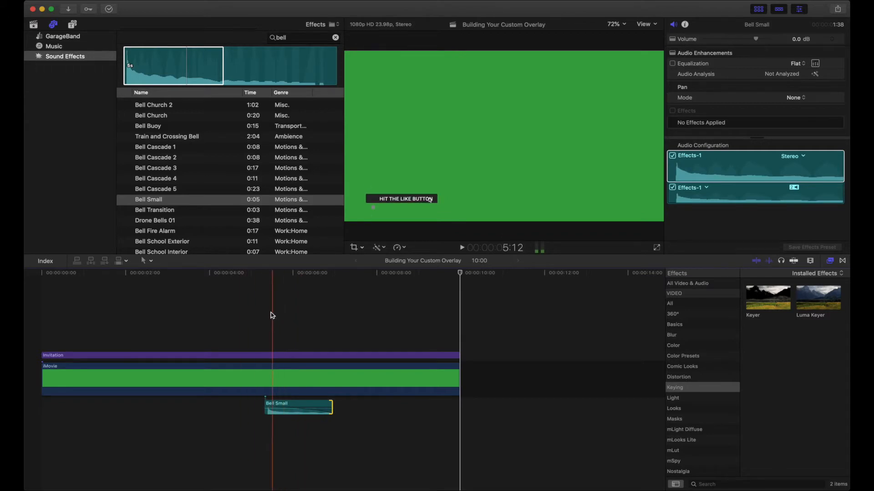
- Move the Bell Small clip to about 4:06, where the title's bell icon appears beside SUBSCRIBED
{"action": "left_click", "coordinate": [223, 323]}
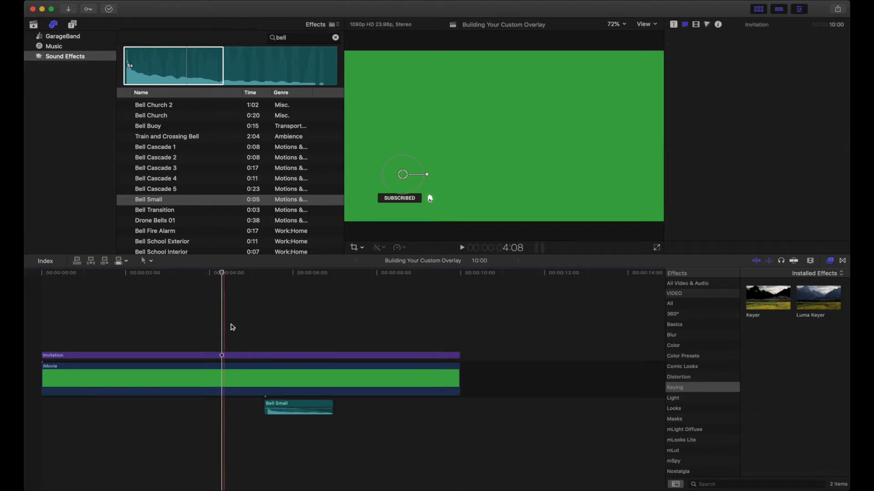
{"action": "left_click", "coordinate": [300, 406]}
{"action": "left_click_drag", "start_coordinate": [286, 407], "coordinate": [257, 409]}
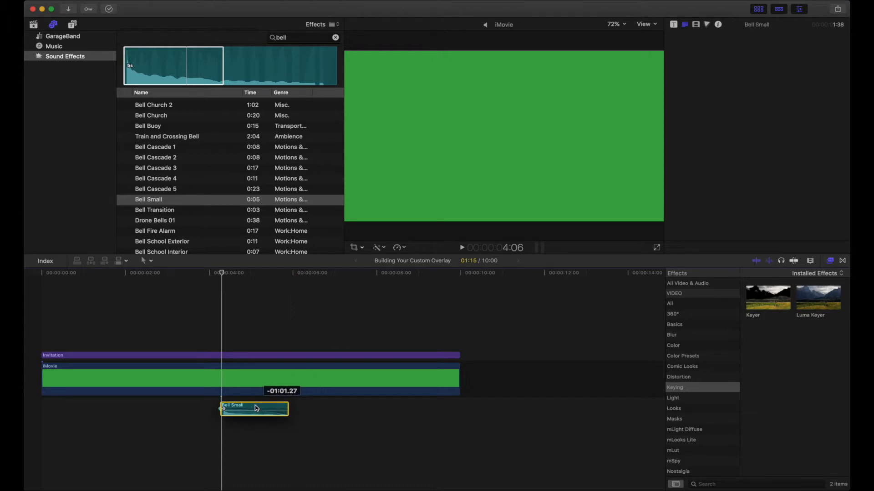
{"action": "left_click_drag", "start_coordinate": [255, 408], "coordinate": [256, 408]}
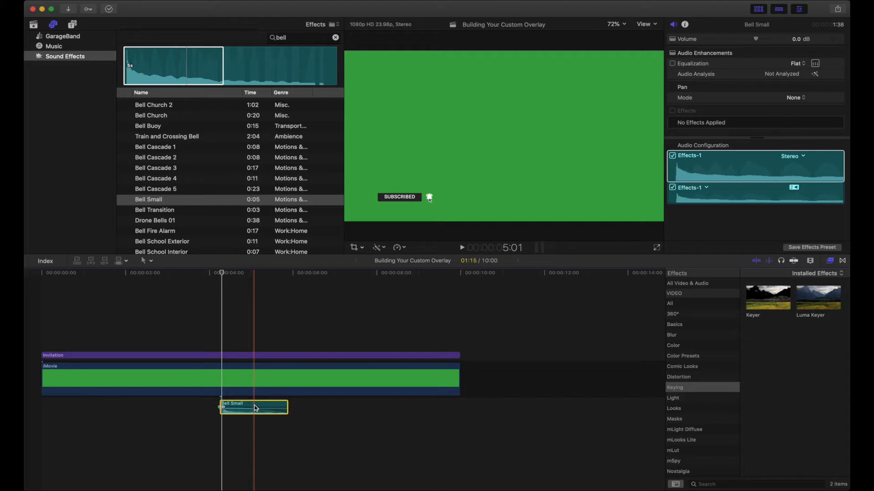
- Add a second copy of the Bell Small clip at about 4:17 and play back that section
{"action": "left_click", "coordinate": [239, 432]}
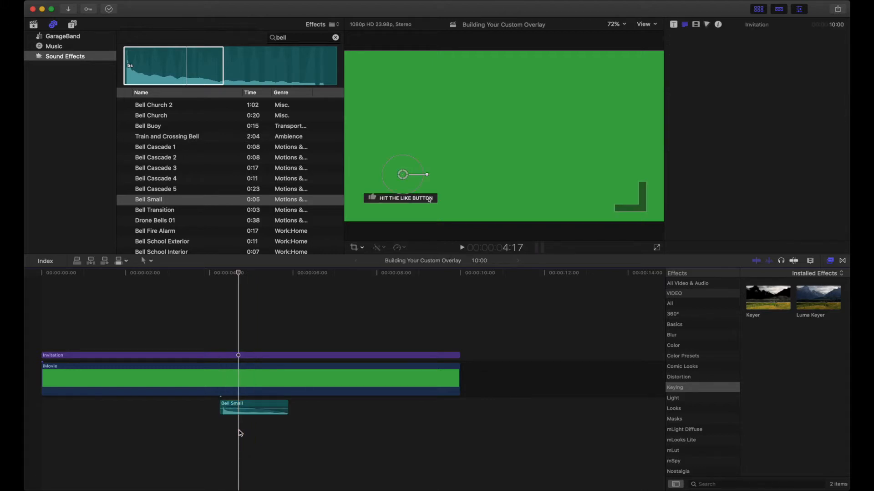
{"action": "key", "text": "q"}
{"action": "key", "text": "space"}
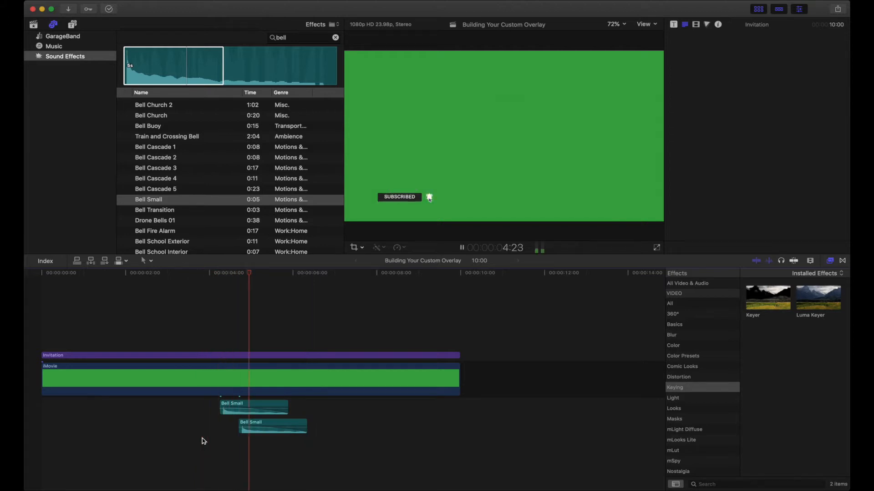
{"action": "key", "text": "space"}
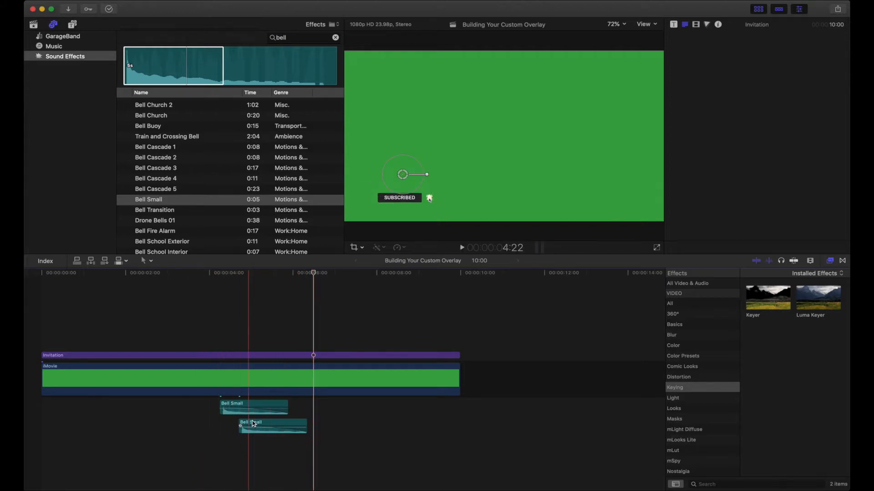
- Shift the second Bell Small clip slightly earlier and play back the two bell sounds
{"action": "left_click", "coordinate": [266, 425]}
{"action": "left_click_drag", "start_coordinate": [267, 425], "coordinate": [261, 425]}
{"action": "left_click", "coordinate": [217, 439]}
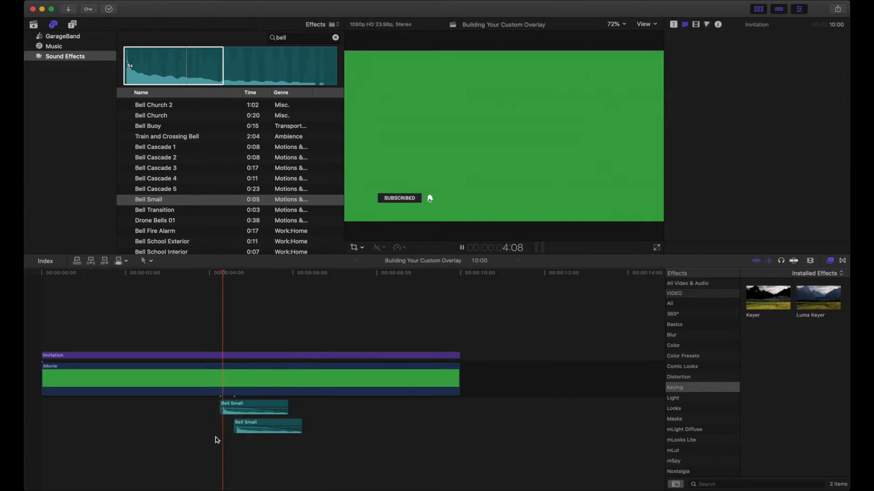
- Play back the SUBSCRIBED section from about 3:20 to check the timing of both Bell Small clips
{"action": "key", "text": "space"}
{"action": "left_click", "coordinate": [202, 322]}
{"action": "key", "text": "space"}
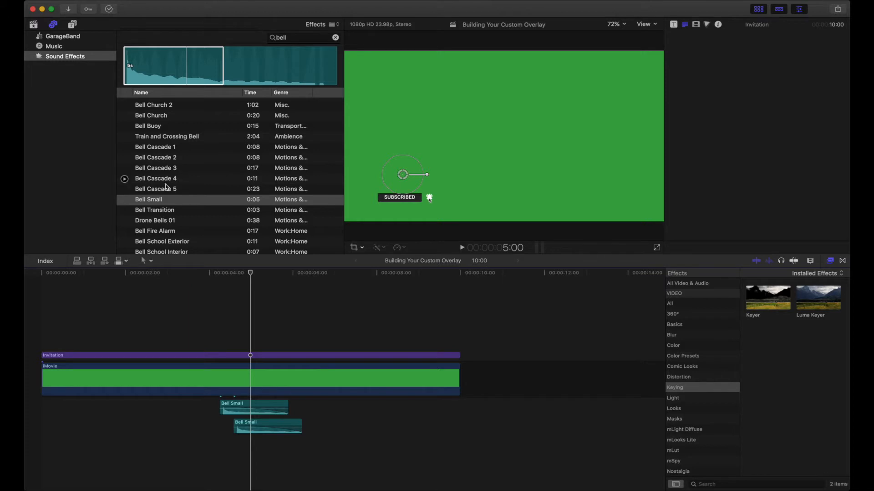
- Look through the bell sounds, search the sound effects for "jet", and preview both Jet Fly By sounds and Jet Flying
{"action": "scroll", "coordinate": [175, 227], "scroll_direction": "down", "scroll_amount": 5}
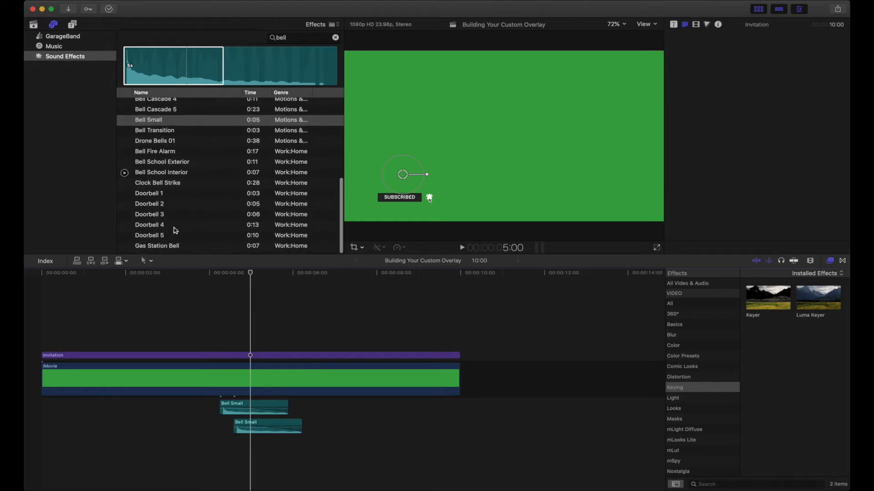
{"action": "scroll", "coordinate": [174, 176], "scroll_direction": "up", "scroll_amount": 8}
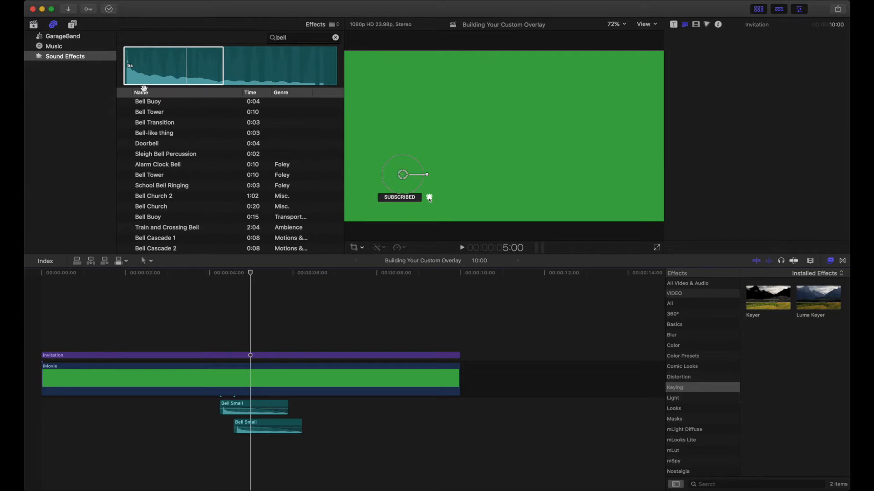
{"action": "left_click_drag", "start_coordinate": [298, 40], "coordinate": [248, 39]}
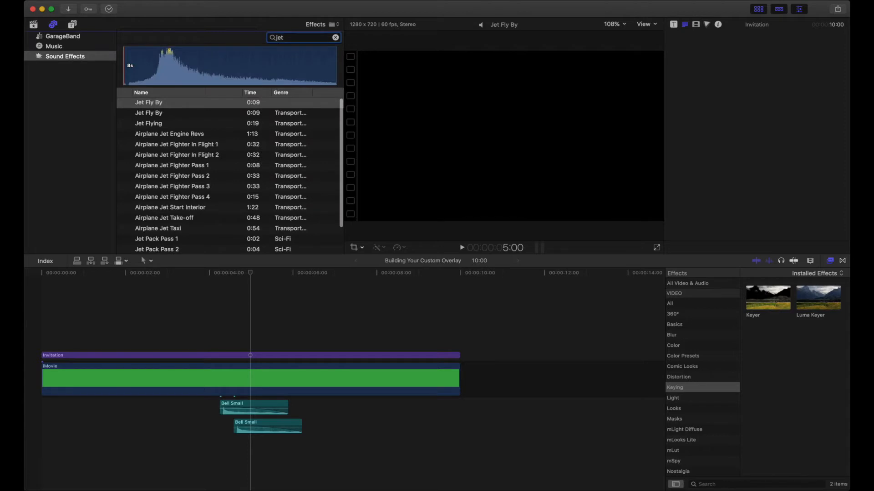
{"action": "left_click", "coordinate": [124, 103]}
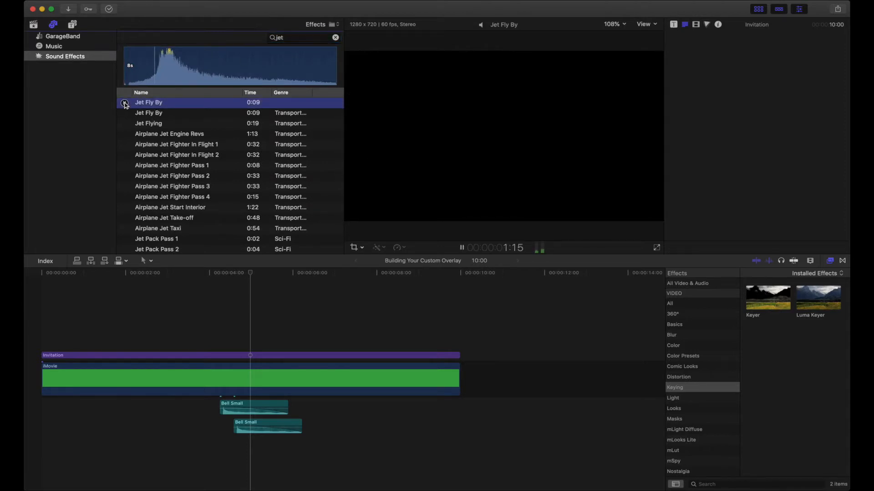
{"action": "left_click", "coordinate": [125, 113]}
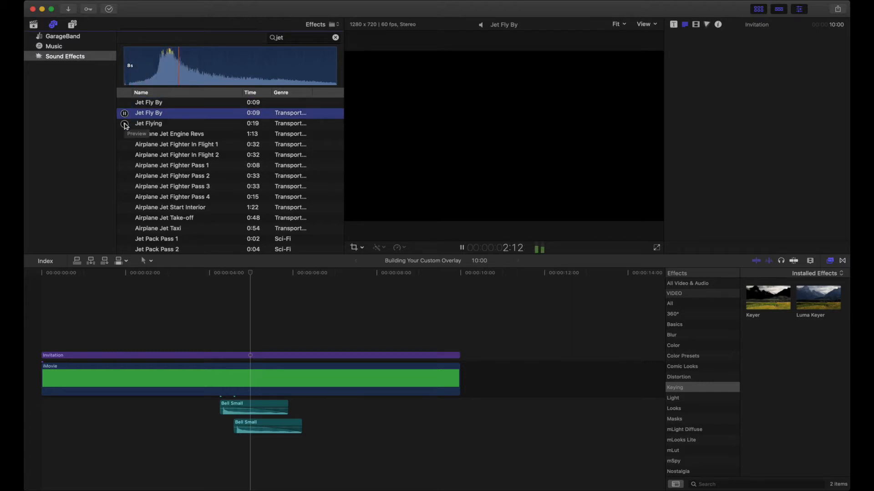
{"action": "left_click", "coordinate": [124, 124]}
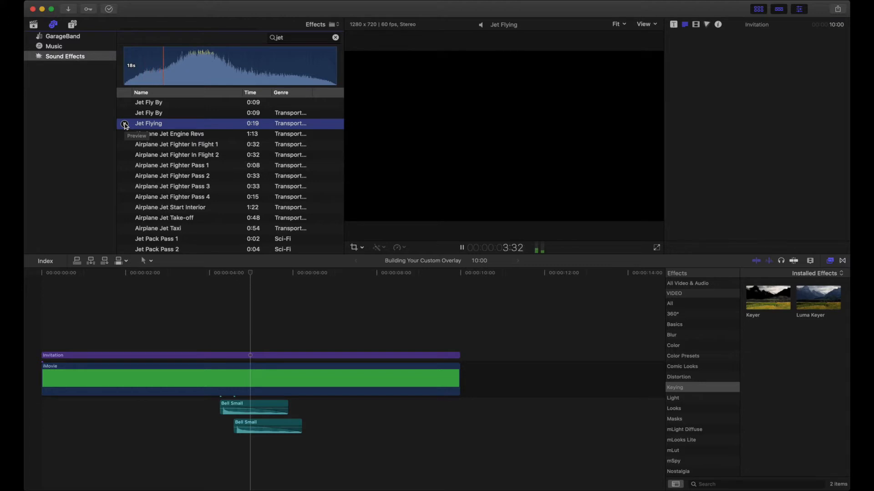
{"action": "scroll", "coordinate": [136, 164], "scroll_direction": "down", "scroll_amount": 1}
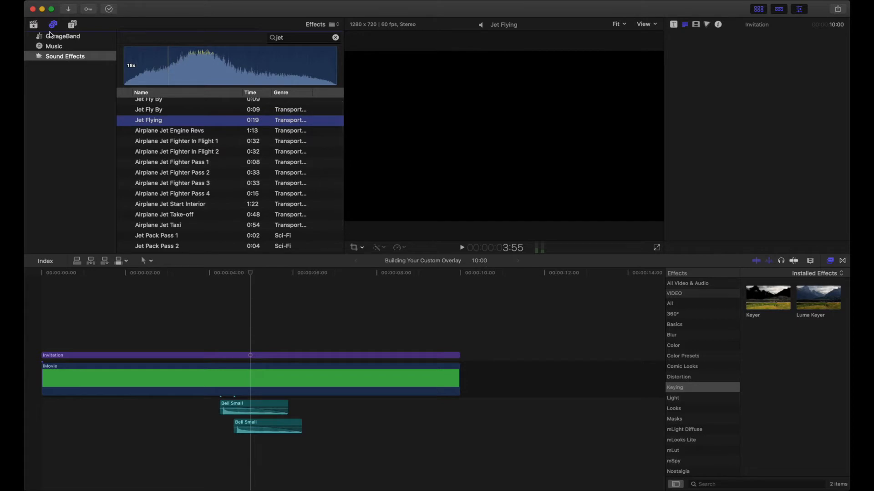
- Add the last 4:00 or so of the Swoosh_Pack_ODC-0019-342 clip from the library beneath the overlay at about 1:07
{"action": "left_click", "coordinate": [34, 25]}
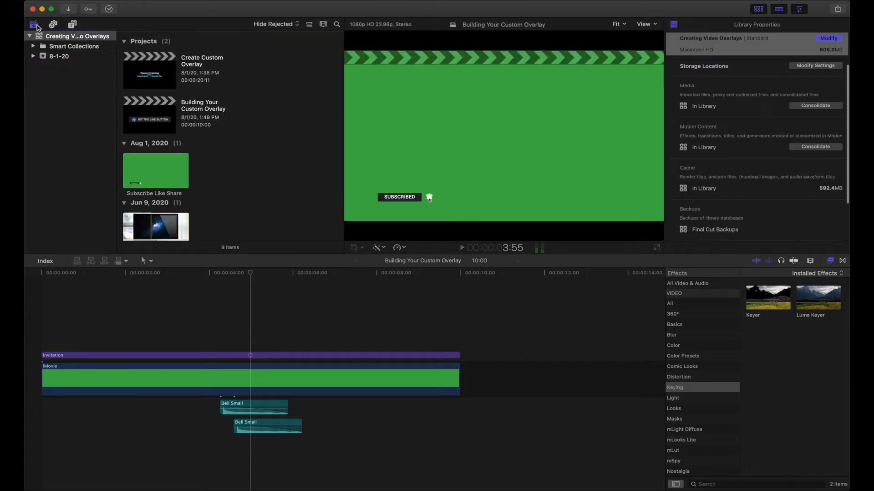
{"action": "scroll", "coordinate": [203, 159], "scroll_direction": "down", "scroll_amount": 10}
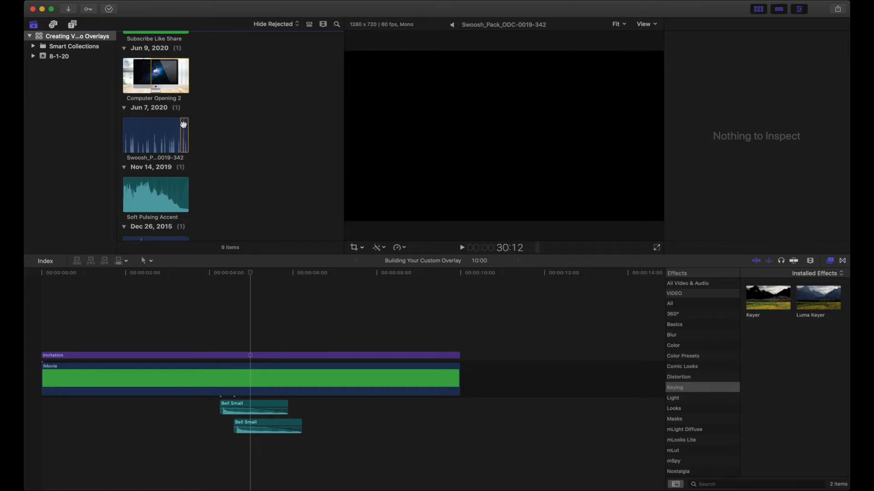
{"action": "left_click_drag", "start_coordinate": [183, 124], "coordinate": [98, 412]}
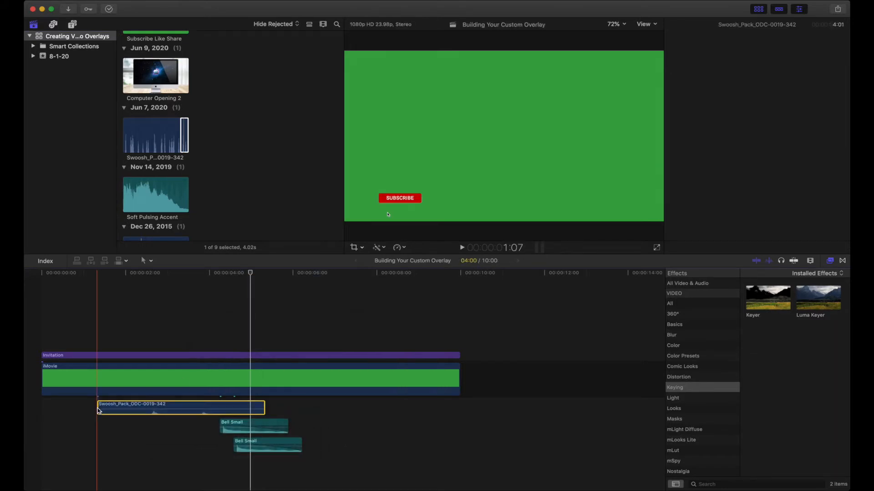
- Play back the overlay with the swoosh clip and check the moment near 3:00 where the bell icon appears
{"action": "left_click", "coordinate": [141, 429]}
{"action": "key", "text": "space"}
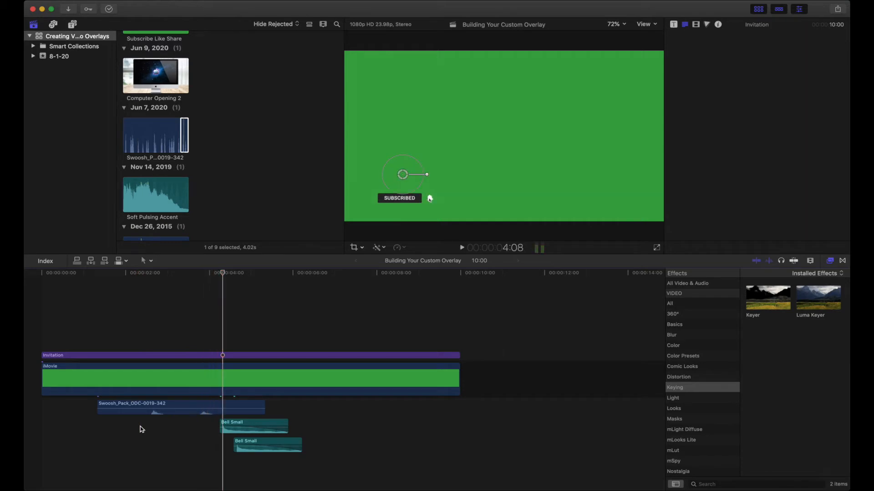
{"action": "left_click", "coordinate": [139, 441]}
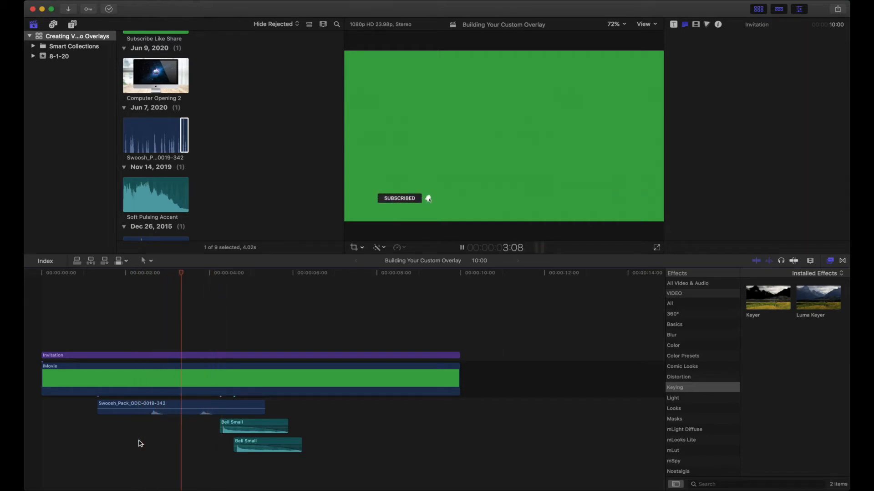
{"action": "key", "text": "space"}
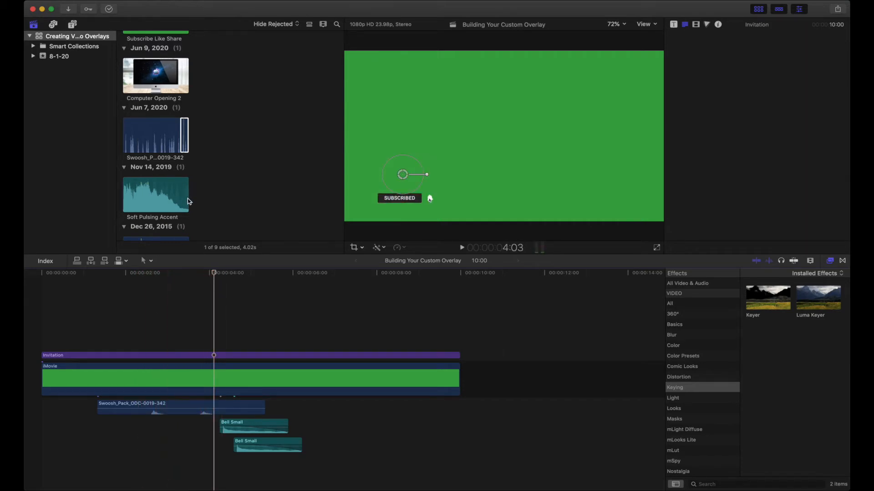
{"action": "scroll", "coordinate": [189, 202], "scroll_direction": "down", "scroll_amount": 1}
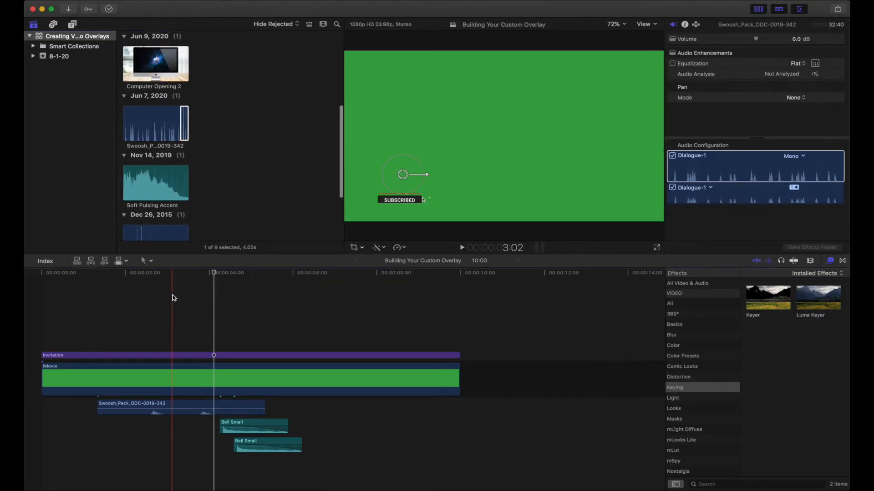
{"action": "left_click", "coordinate": [174, 298]}
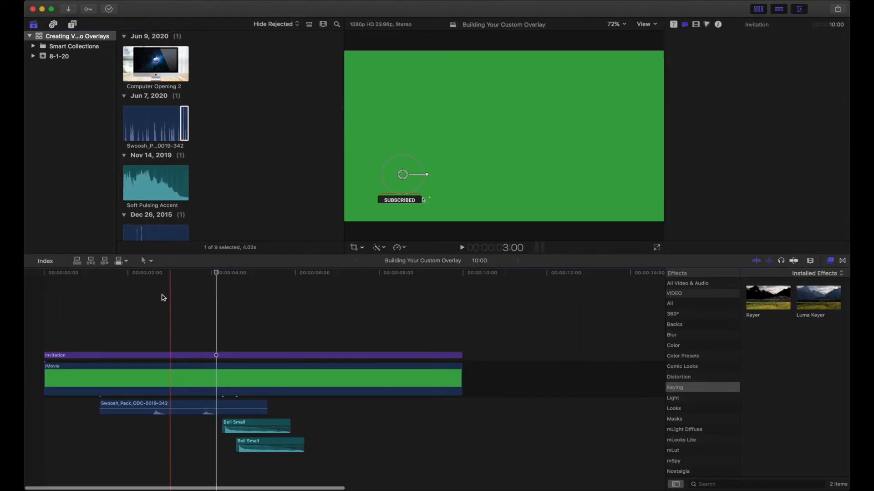
- Add the LG_Sound - Mouse Click V1 clip just before the first bell sound and move the swoosh clip to start at about 0:16
{"action": "scroll", "coordinate": [165, 167], "scroll_direction": "down", "scroll_amount": 2}
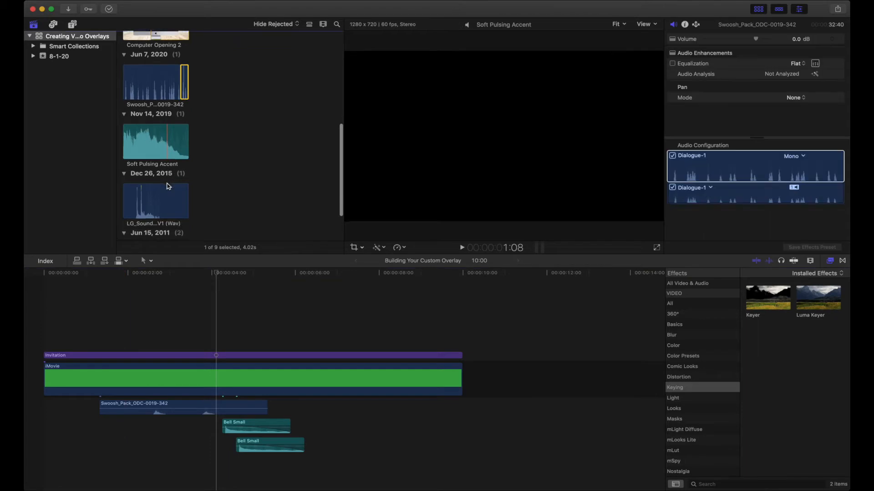
{"action": "left_click", "coordinate": [143, 178]}
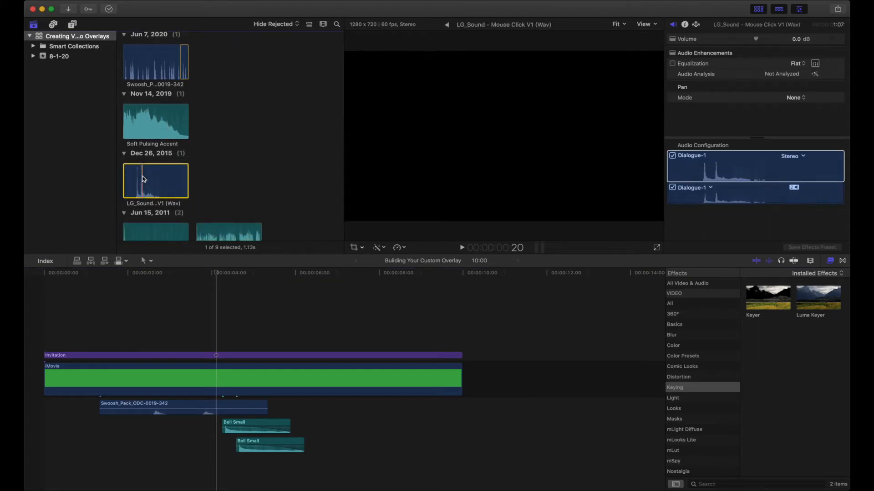
{"action": "left_click_drag", "start_coordinate": [145, 253], "coordinate": [156, 407]}
{"action": "left_click", "coordinate": [185, 408]}
- Play back the mouse-click and bell section twice, starting shortly before the click sound
{"action": "left_click", "coordinate": [199, 466]}
{"action": "key", "text": "space"}
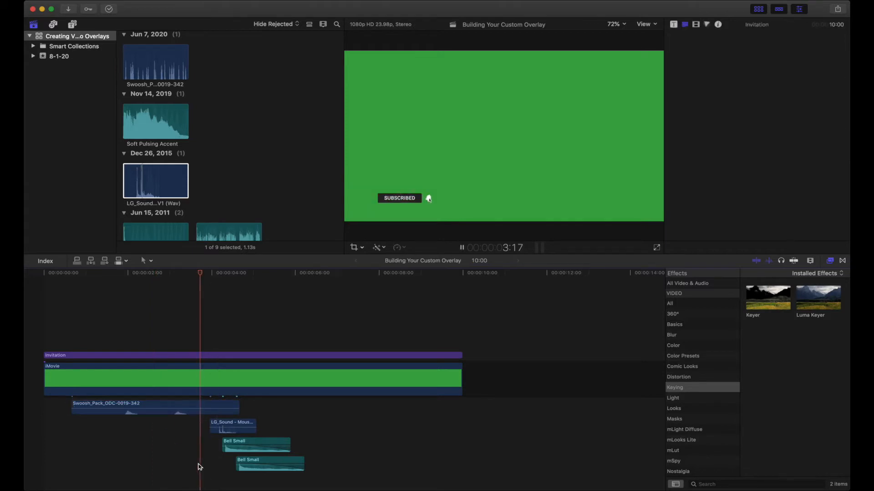
{"action": "key", "text": "space"}
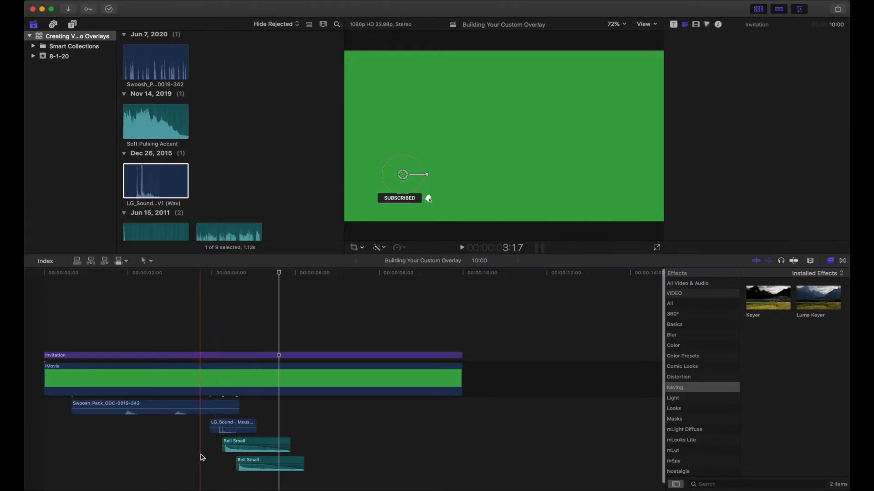
{"action": "key", "text": "super+equal"}
{"action": "left_click", "coordinate": [223, 457]}
{"action": "key", "text": "space"}
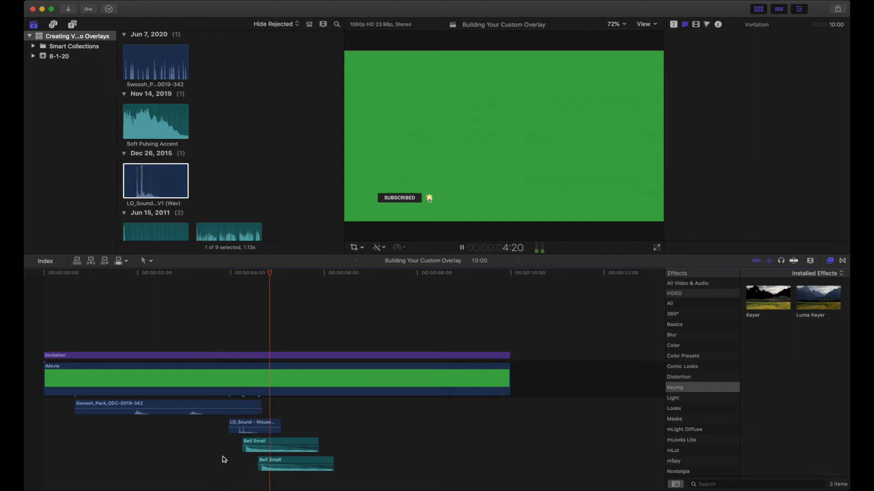
{"action": "key", "text": "space"}
- Shift the mouse-click clip slightly to start at about 4:00 and play back that section repeatedly
{"action": "left_click", "coordinate": [256, 431]}
{"action": "left_click_drag", "start_coordinate": [255, 428], "coordinate": [260, 425]}
{"action": "left_click", "coordinate": [228, 453]}
{"action": "key", "text": "space"}
{"action": "left_click", "coordinate": [228, 454]}
{"action": "key", "text": "space"}
{"action": "key", "text": "space"}
{"action": "left_click", "coordinate": [229, 455]}
{"action": "key", "text": "space"}
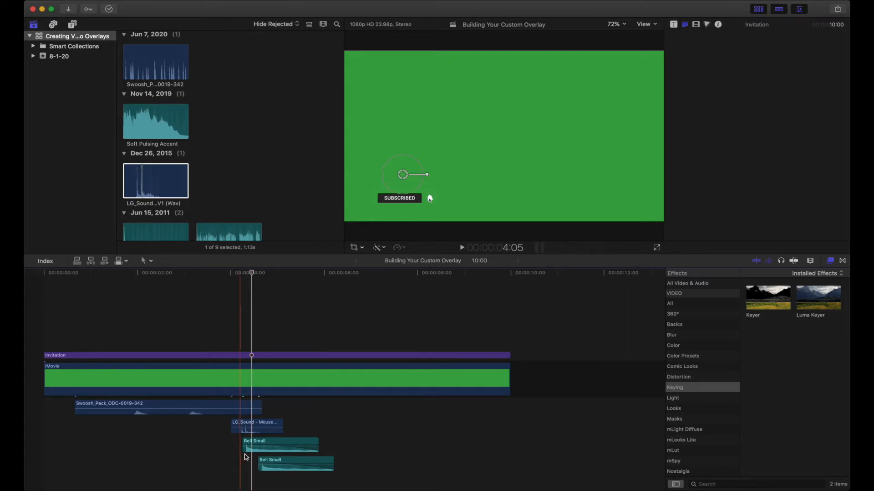
- Move both Bell Small clips slightly later together so the first starts at about 4:08, and play them back
{"action": "left_click_drag", "start_coordinate": [236, 449], "coordinate": [296, 465]}
{"action": "left_click", "coordinate": [236, 464]}
{"action": "key", "text": "space"}
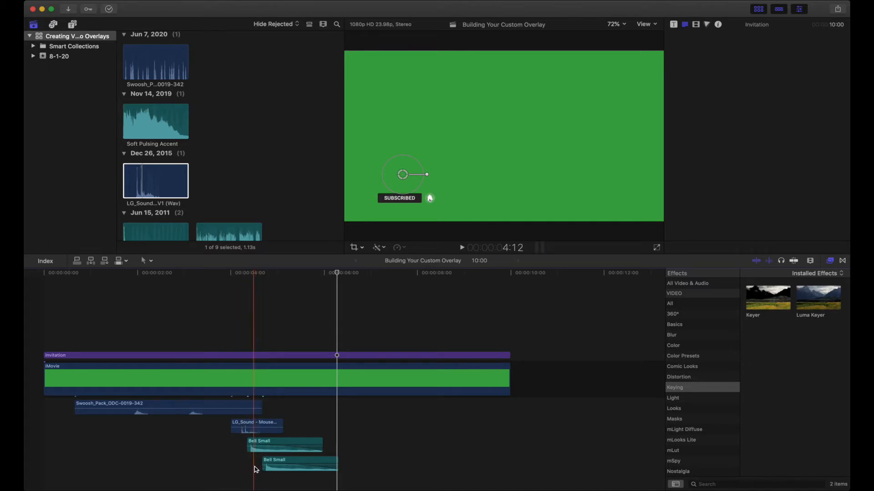
- Move the mouse-click clip to about 4:04 and both Bell Small clips a few frames later, and play back the section
{"action": "left_click", "coordinate": [252, 468]}
{"action": "left_click_drag", "start_coordinate": [252, 428], "coordinate": [291, 443]}
{"action": "left_click", "coordinate": [239, 466]}
{"action": "key", "text": "space"}
{"action": "key", "text": "space"}
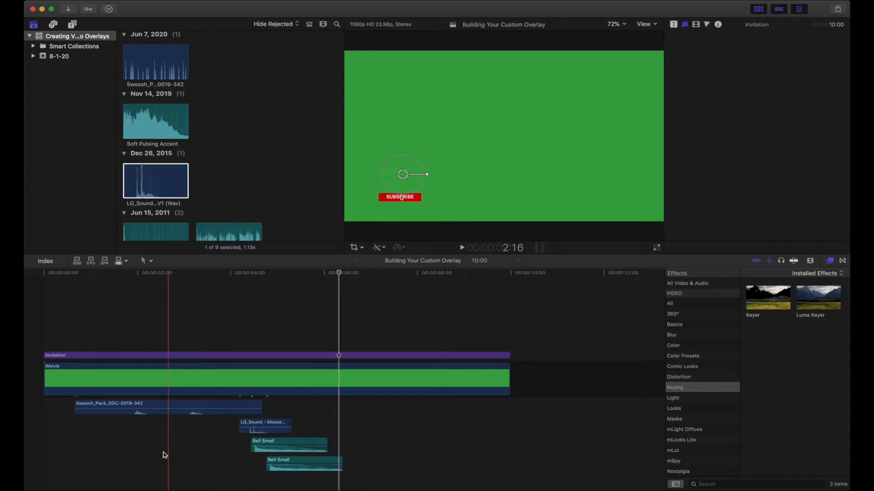
- Trim both ends of the swoosh clip to a length of about 1:16 and start it at about 1:01, when the pointer appears
{"action": "key", "text": "space"}
{"action": "left_click", "coordinate": [82, 457]}
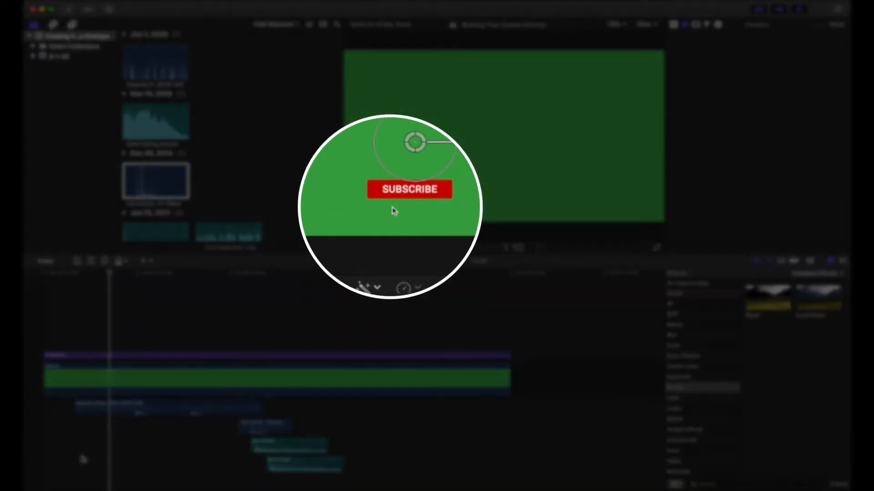
{"action": "key", "text": "Left"}
{"action": "key", "text": "Left"}
{"action": "key", "text": "Left"}
{"action": "key", "text": "Left"}
{"action": "key", "text": "Left"}
{"action": "key", "text": "Left"}
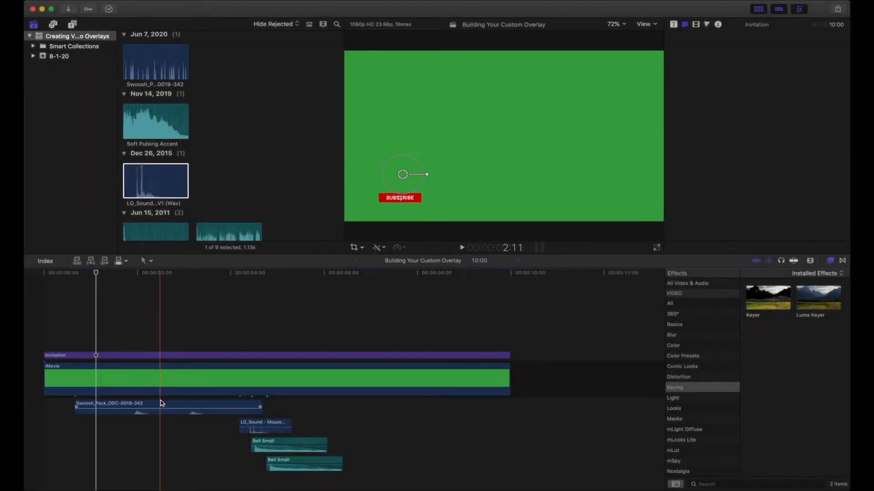
{"action": "left_click_drag", "start_coordinate": [76, 404], "coordinate": [129, 404]}
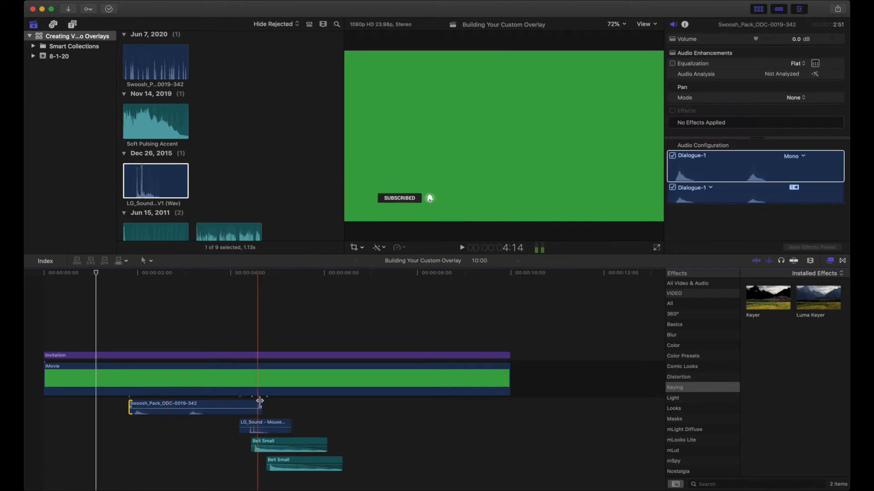
{"action": "left_click_drag", "start_coordinate": [261, 405], "coordinate": [133, 404]}
- Play back the swoosh section several times against the pointer's movement onto SUBSCRIBE, and select the swoosh clip
{"action": "left_click", "coordinate": [80, 464]}
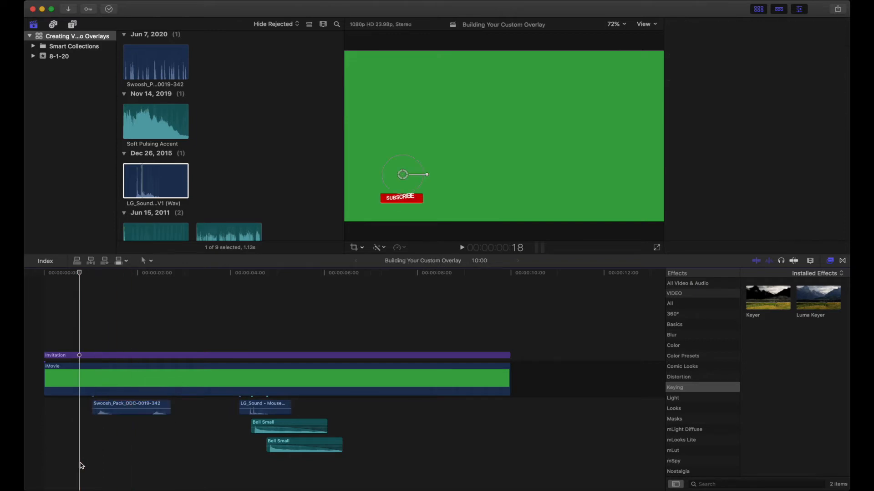
{"action": "key", "text": "space"}
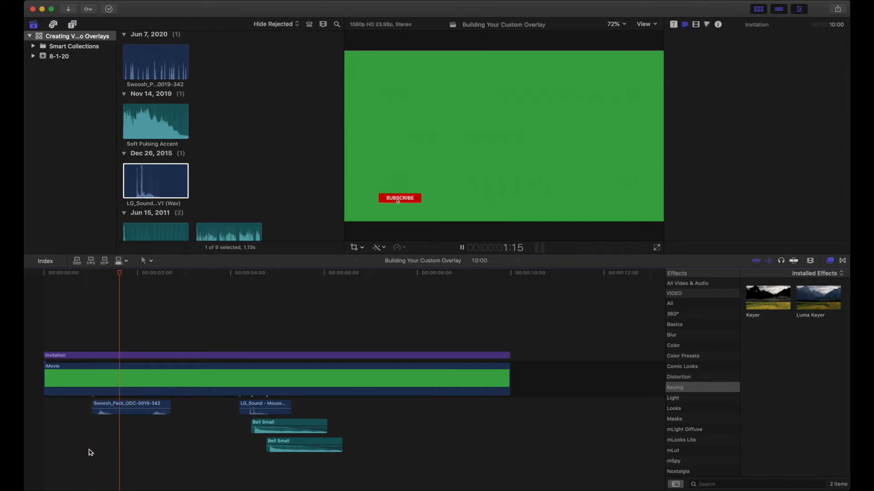
{"action": "key", "text": "space"}
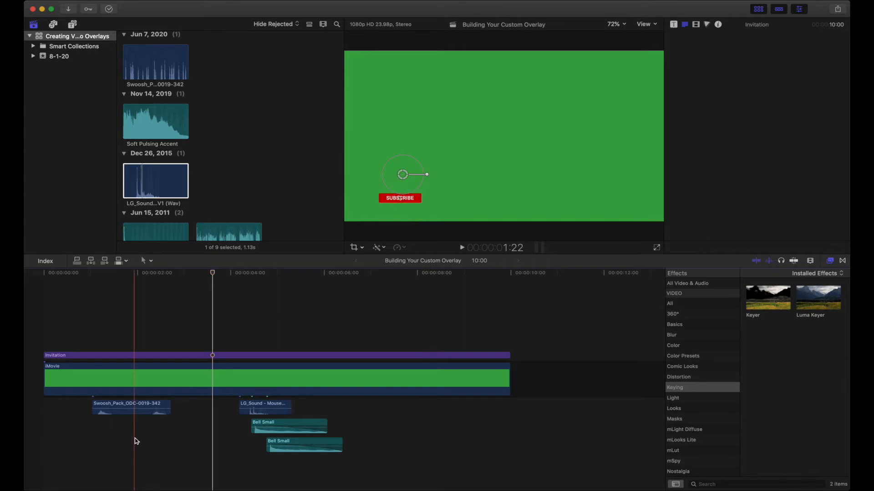
{"action": "left_click", "coordinate": [90, 451]}
{"action": "key", "text": "space"}
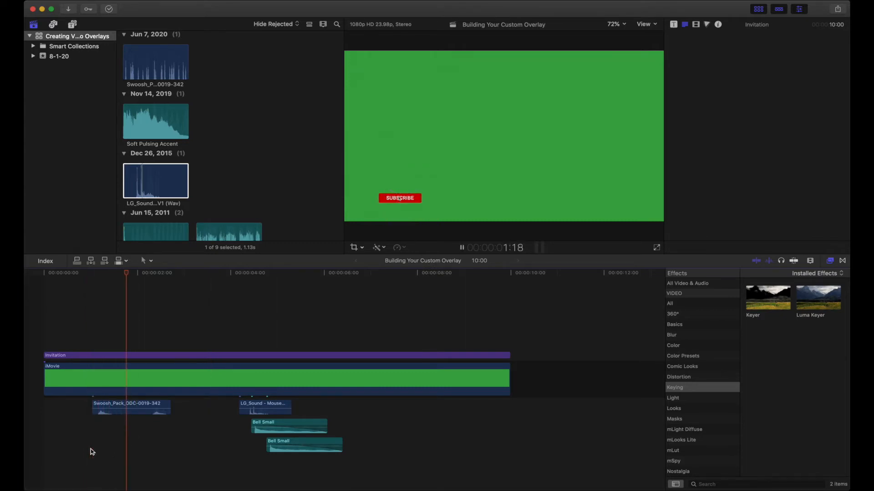
{"action": "key", "text": "space"}
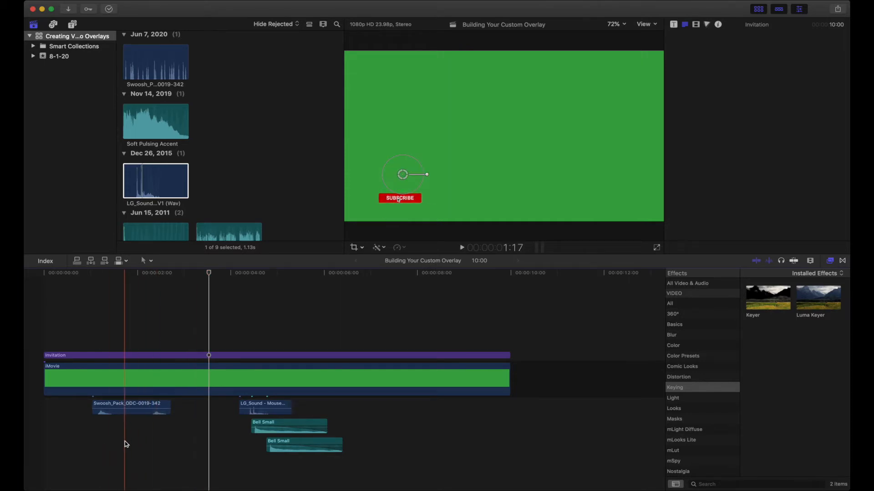
{"action": "key", "text": "space"}
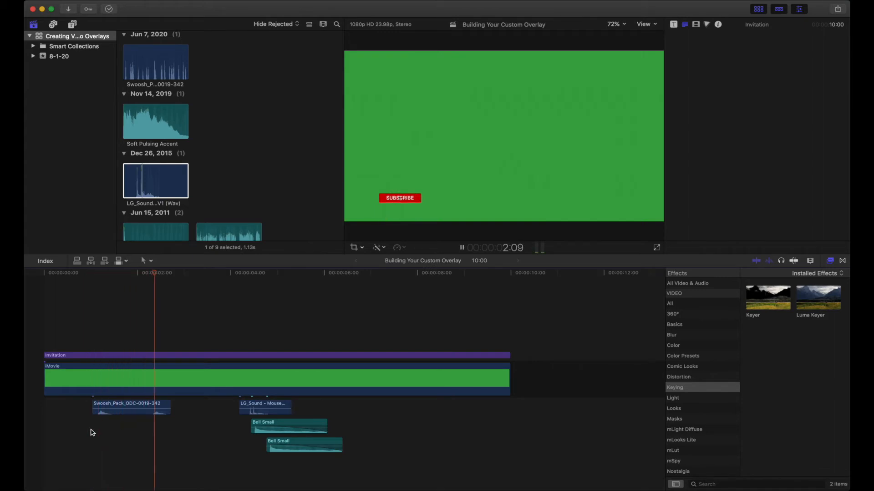
{"action": "key", "text": "space"}
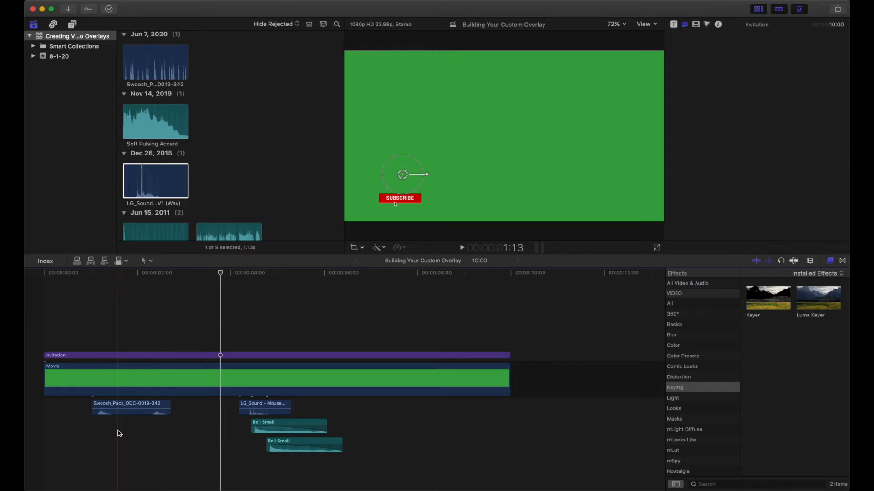
{"action": "left_click", "coordinate": [132, 406]}
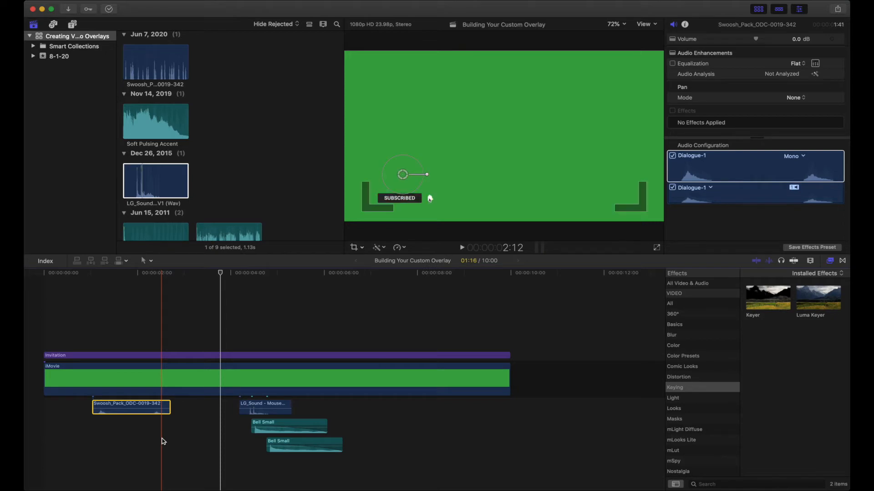
- Paste a copy of the swoosh at about 2:12, and trim the original to 20 frames and the copy to 11 frames
{"action": "key", "text": "super+v"}
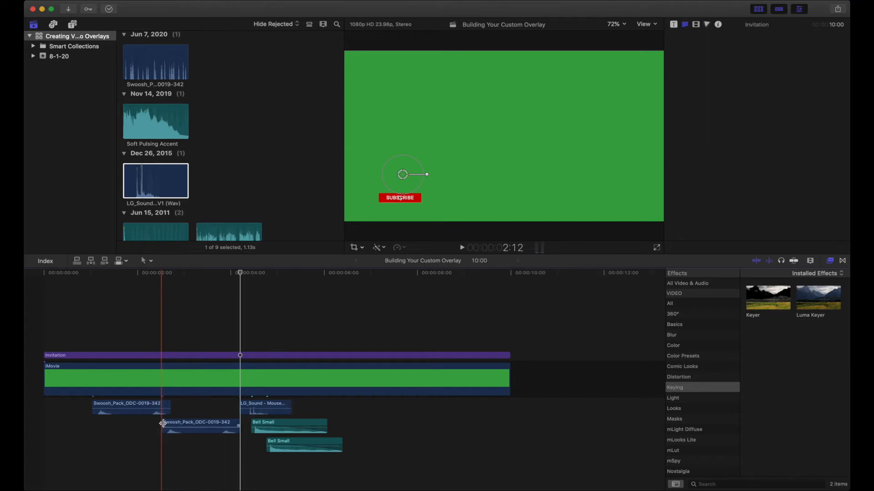
{"action": "left_click", "coordinate": [164, 457]}
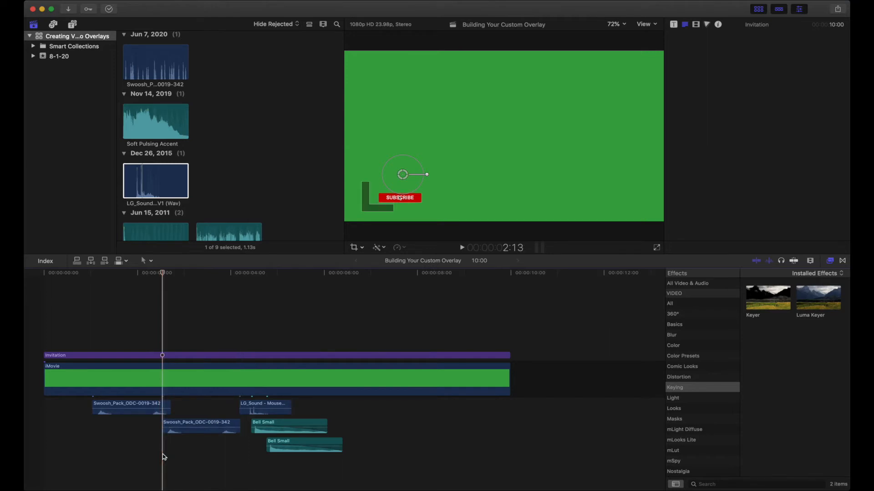
{"action": "left_click_drag", "start_coordinate": [163, 423], "coordinate": [132, 403]}
{"action": "left_click", "coordinate": [227, 423]}
- Play back the overlay from about 1:02 through the swoosh, mouse-click and bell sounds to the like-button section
{"action": "left_click", "coordinate": [95, 441]}
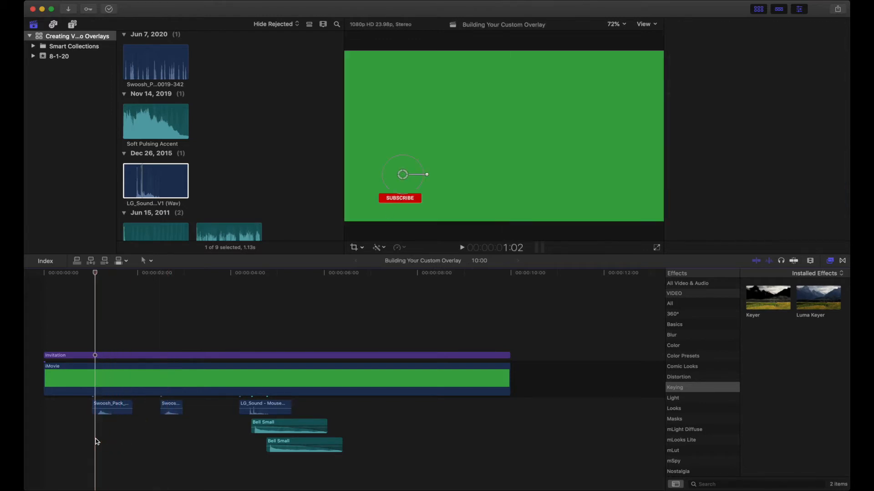
{"action": "key", "text": "space"}
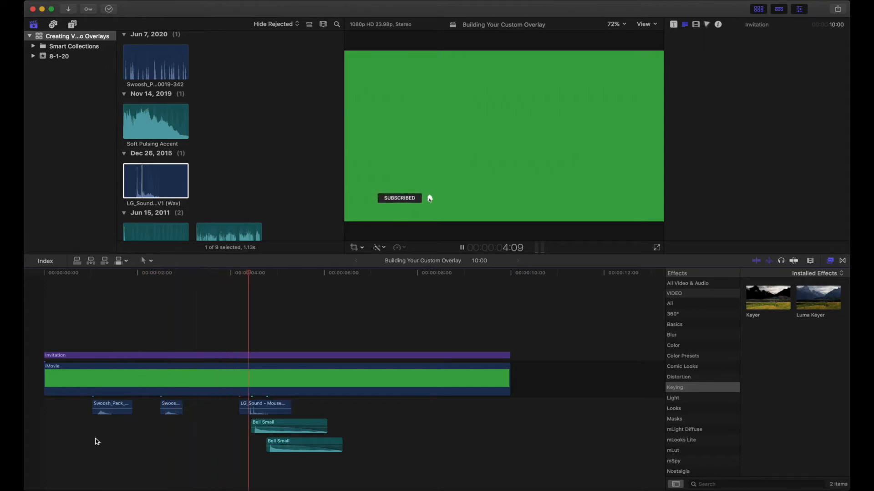
{"action": "key", "text": "space"}
{"action": "key", "text": "space"}
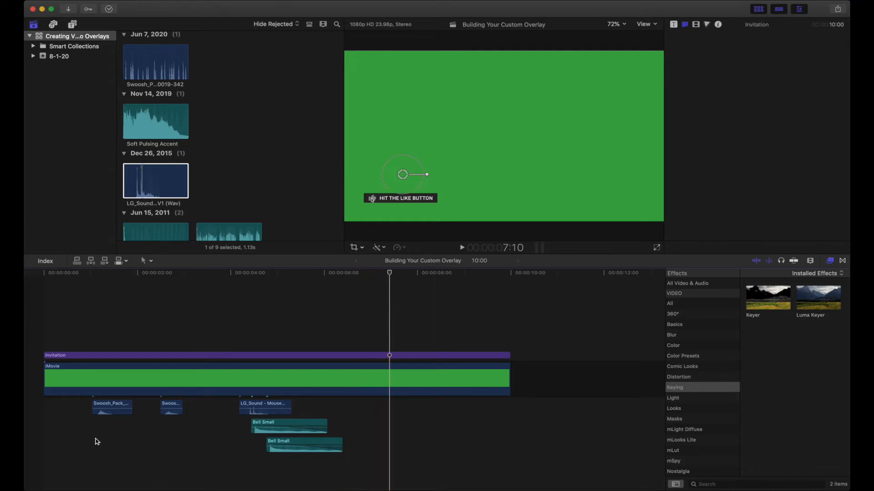
- Move the first, 20-frame swoosh clip to about 6:04, where the pointer heads for the like button, and play it back
{"action": "left_click", "coordinate": [337, 469]}
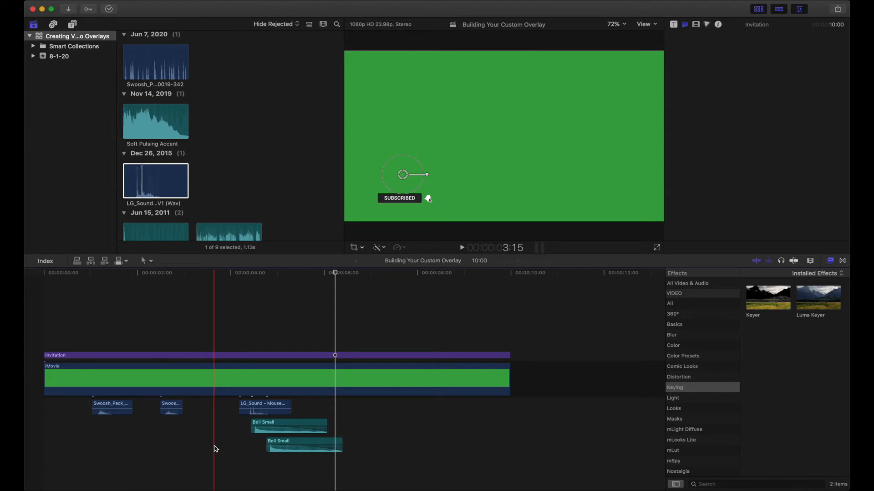
{"action": "left_click", "coordinate": [109, 408]}
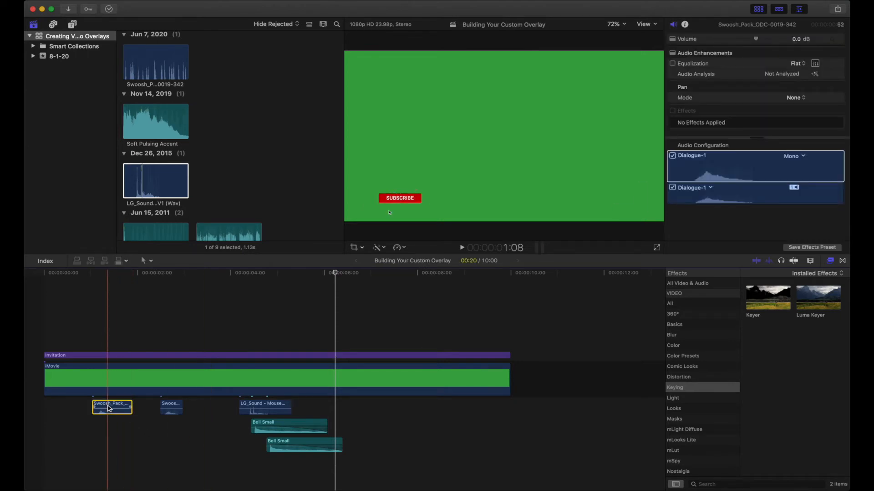
{"action": "left_click_drag", "start_coordinate": [109, 408], "coordinate": [346, 475]}
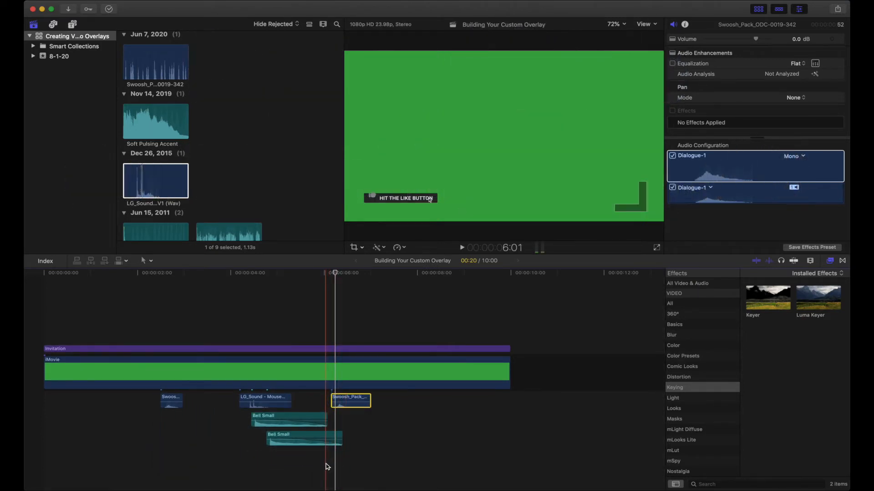
{"action": "key", "text": "space"}
{"action": "key", "text": "space"}
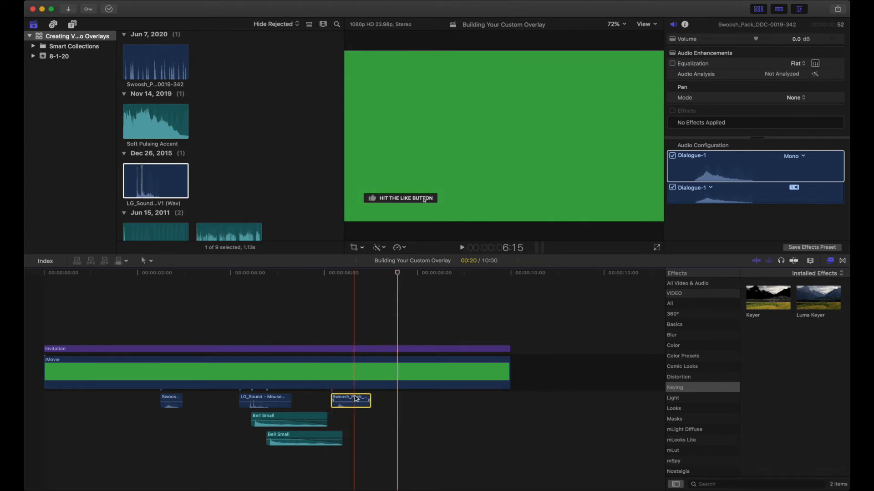
- Slow the swoosh clip in the like-button section to 50% speed and play it back
{"action": "left_click", "coordinate": [403, 248]}
{"action": "mouse_move", "coordinate": [412, 257]}
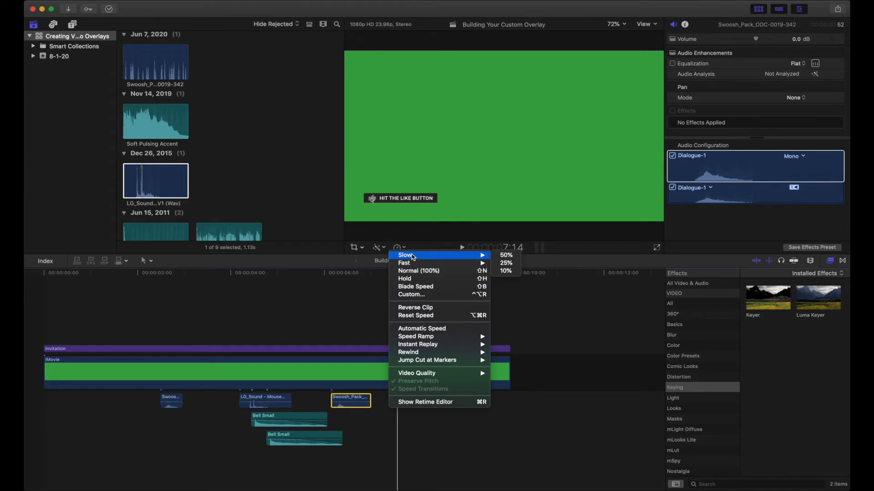
{"action": "left_click", "coordinate": [510, 255]}
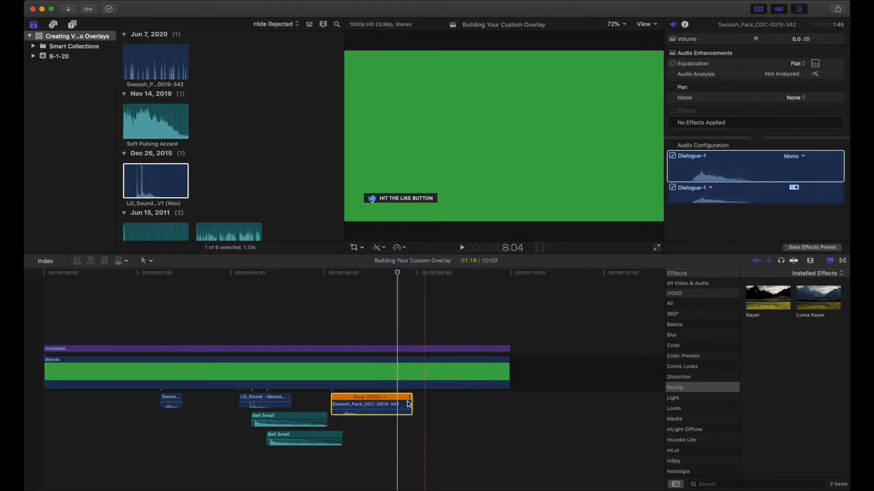
{"action": "left_click", "coordinate": [330, 471]}
{"action": "key", "text": "space"}
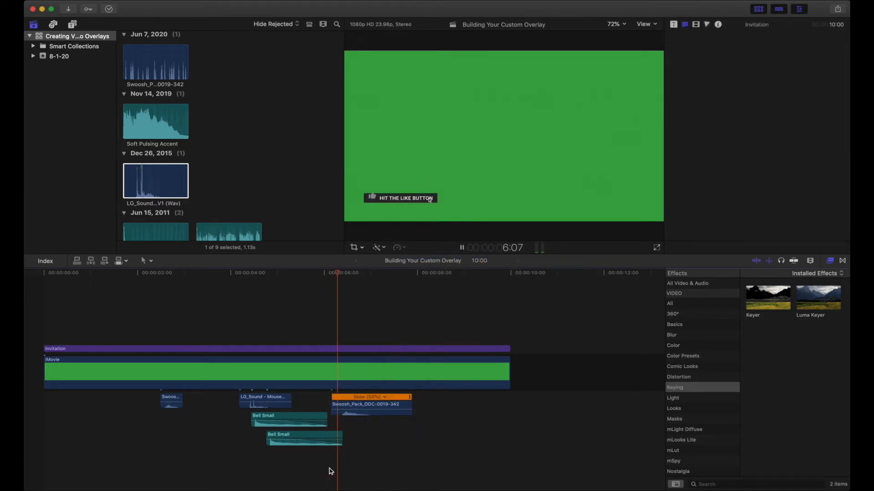
{"action": "key", "text": "space"}
- Place a copy of the mouse-click clip in the like-button section and shift it earlier to start at about 7:14
{"action": "left_click", "coordinate": [267, 401]}
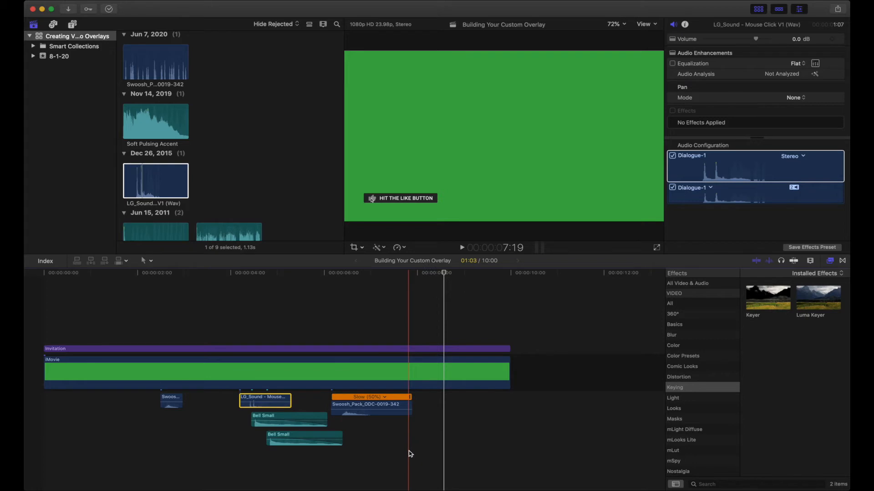
{"action": "left_click", "coordinate": [410, 453]}
{"action": "key", "text": "q"}
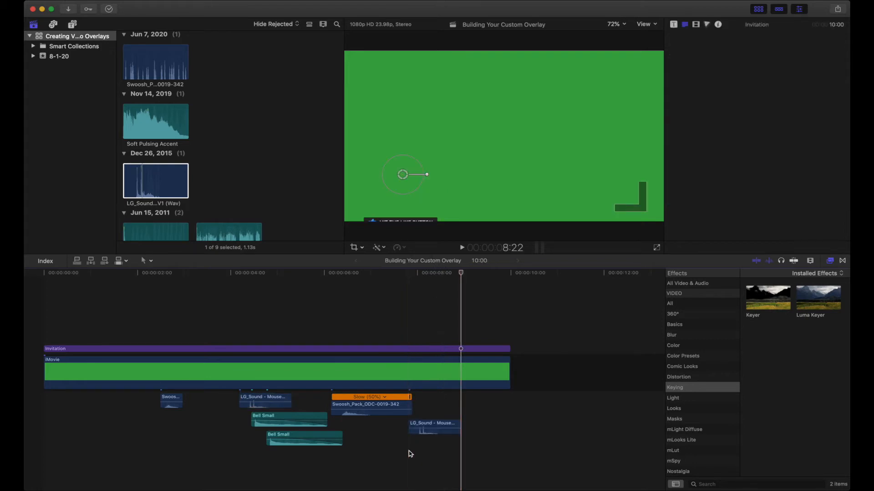
{"action": "left_click_drag", "start_coordinate": [432, 428], "coordinate": [424, 427]}
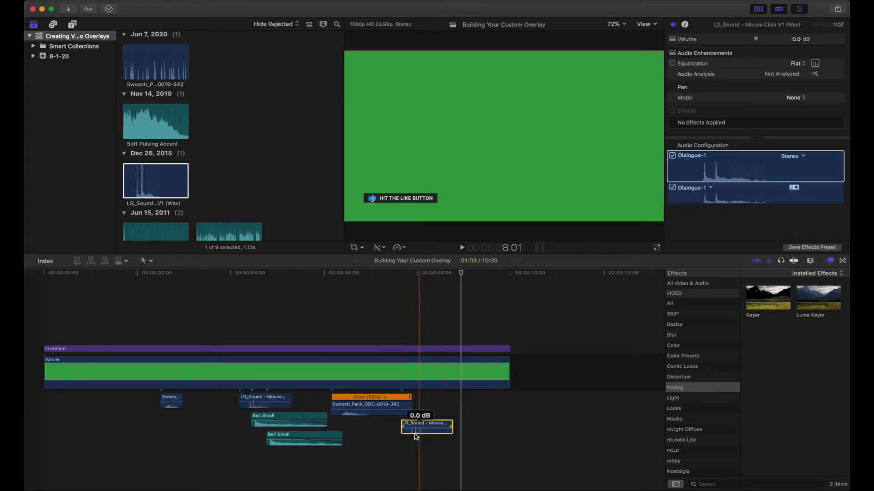
{"action": "left_click", "coordinate": [408, 461]}
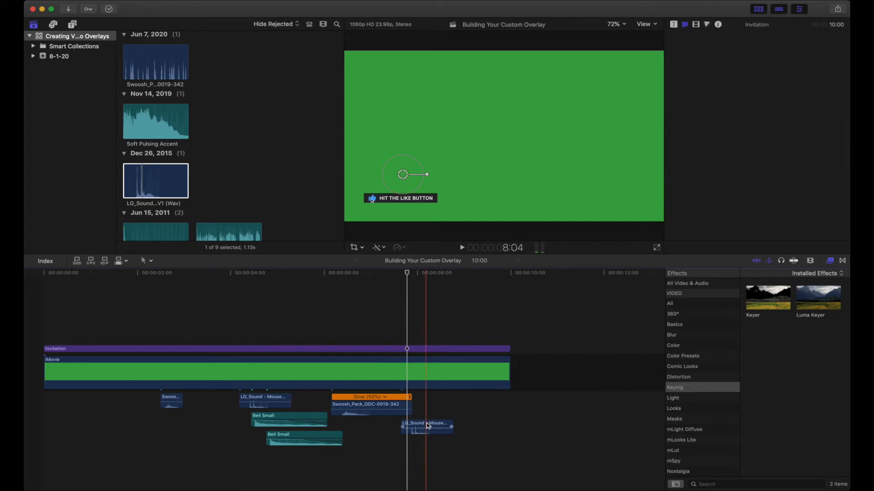
{"action": "left_click_drag", "start_coordinate": [428, 425], "coordinate": [428, 425]}
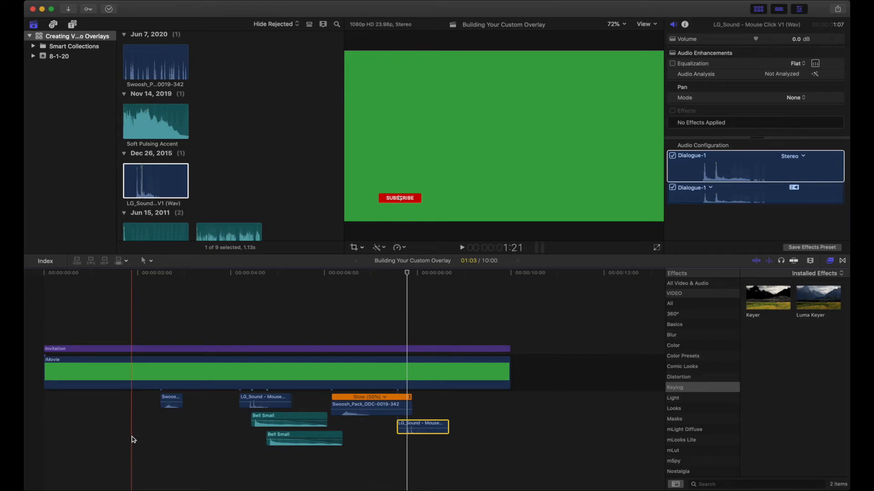
- Play back the whole overlay from about 1:04, and replay the like-button section twice to check its swoosh and mouse click
{"action": "left_click", "coordinate": [100, 444]}
{"action": "key", "text": "space"}
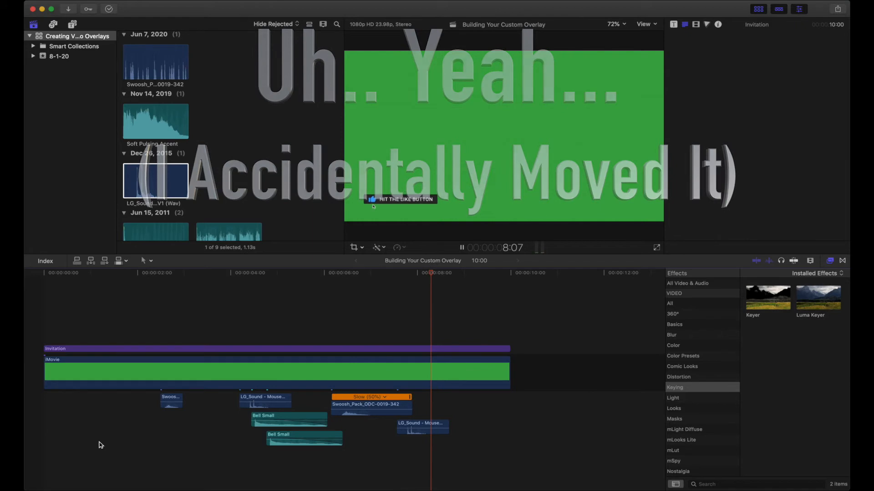
{"action": "key", "text": "space"}
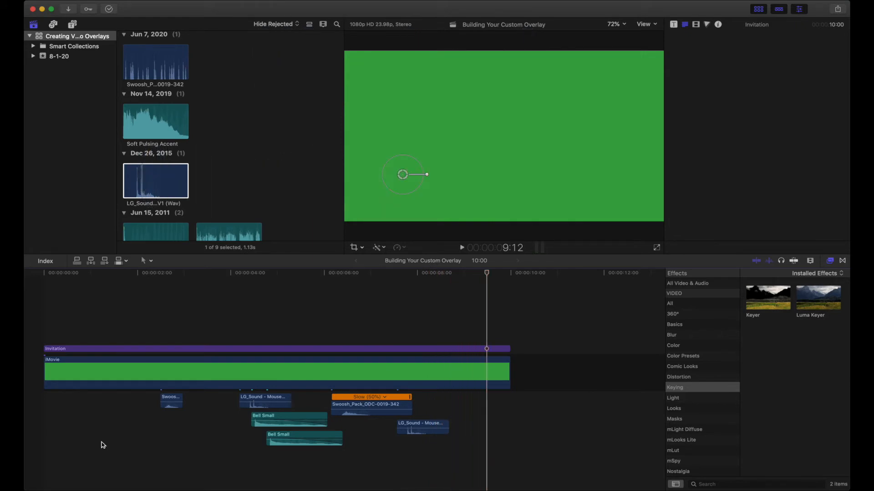
{"action": "left_click", "coordinate": [325, 481]}
{"action": "key", "text": "space"}
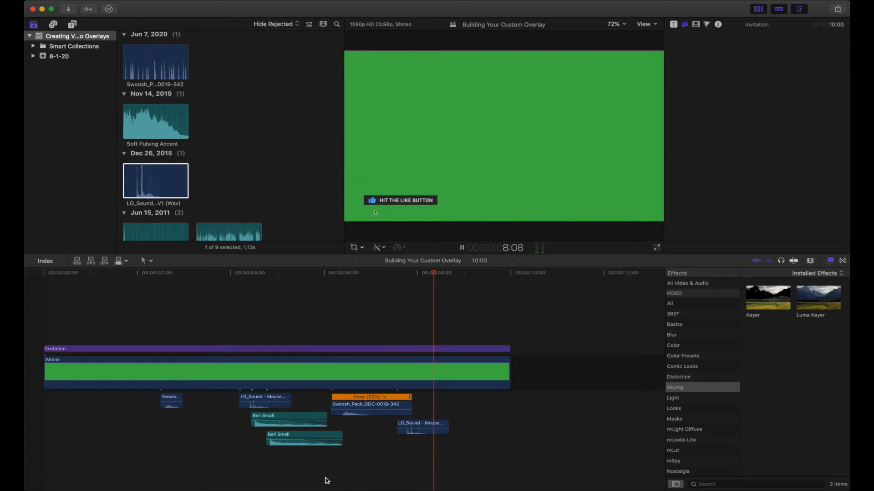
{"action": "key", "text": "space"}
{"action": "left_click", "coordinate": [304, 482]}
{"action": "key", "text": "space"}
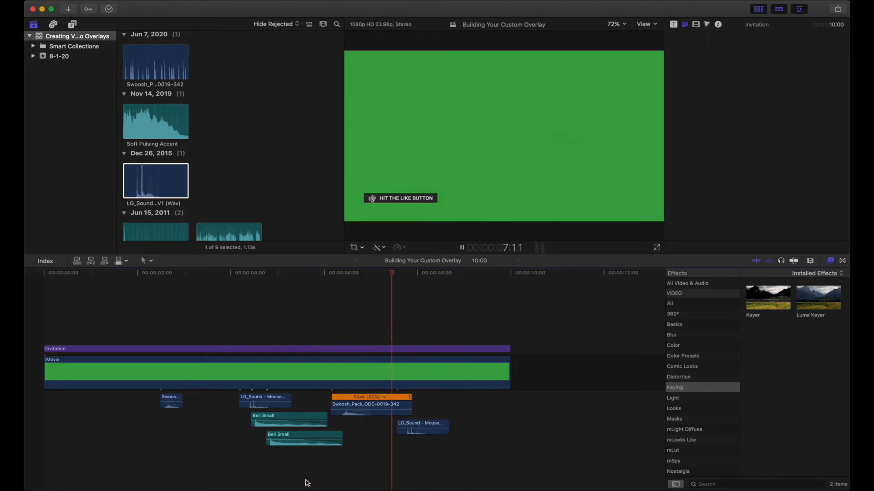
{"action": "key", "text": "space"}
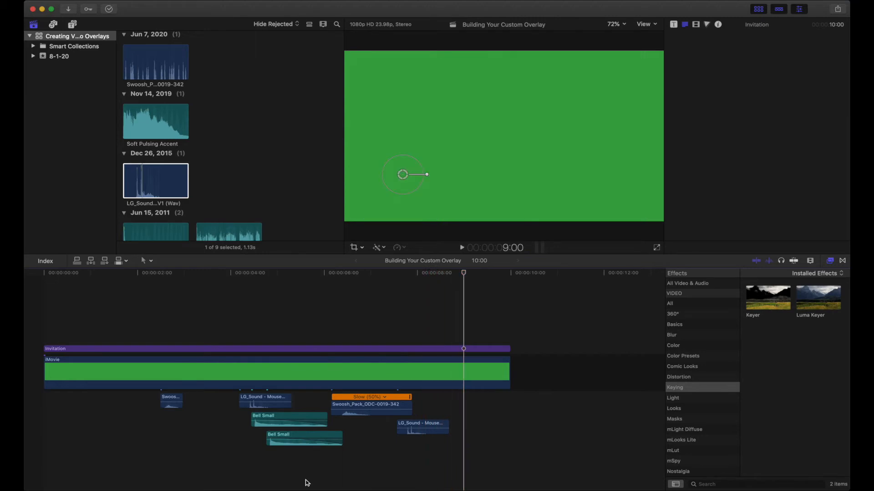
- Place a copy of the 11-frame swoosh after the second mouse click, start it at about 7:23, and play it back
{"action": "left_click", "coordinate": [174, 401]}
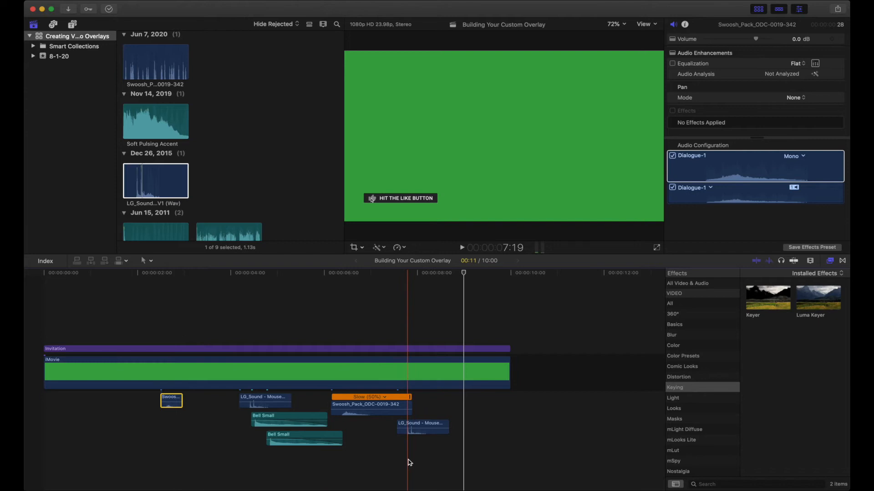
{"action": "left_click", "coordinate": [423, 463]}
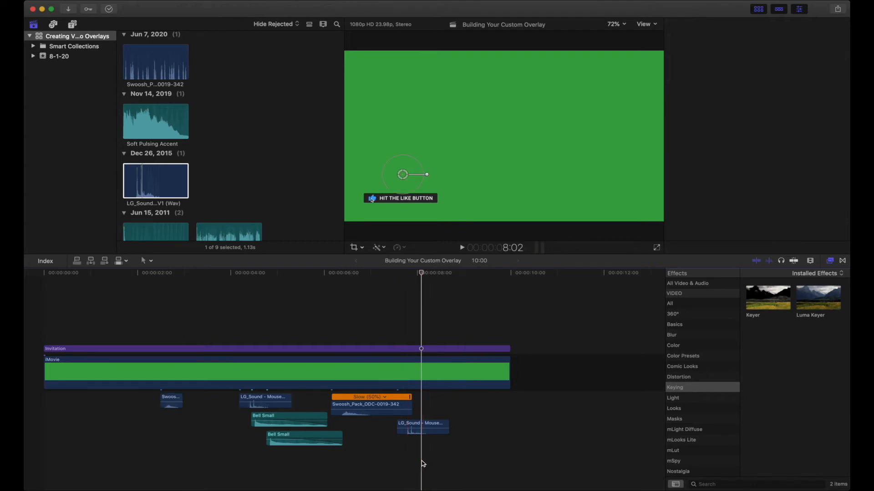
{"action": "key", "text": "space"}
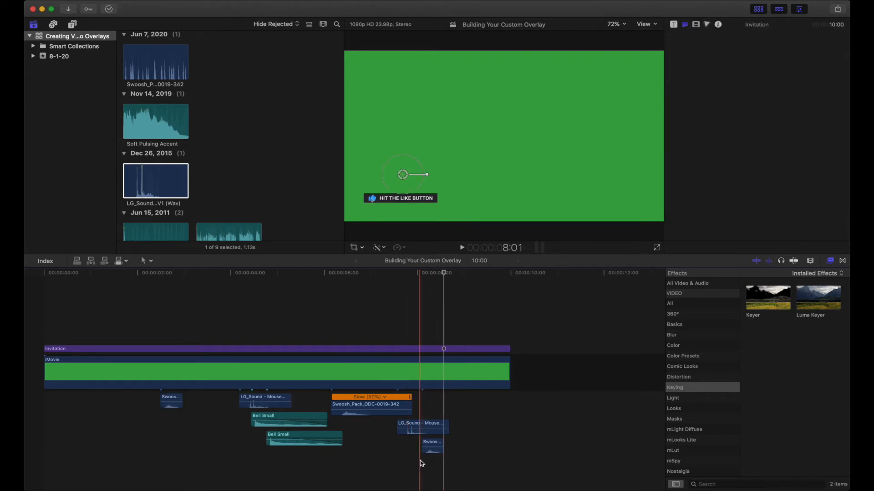
{"action": "left_click", "coordinate": [429, 445]}
{"action": "left_click_drag", "start_coordinate": [429, 445], "coordinate": [420, 445]}
{"action": "left_click", "coordinate": [414, 461]}
{"action": "left_click", "coordinate": [402, 463]}
{"action": "key", "text": "space"}
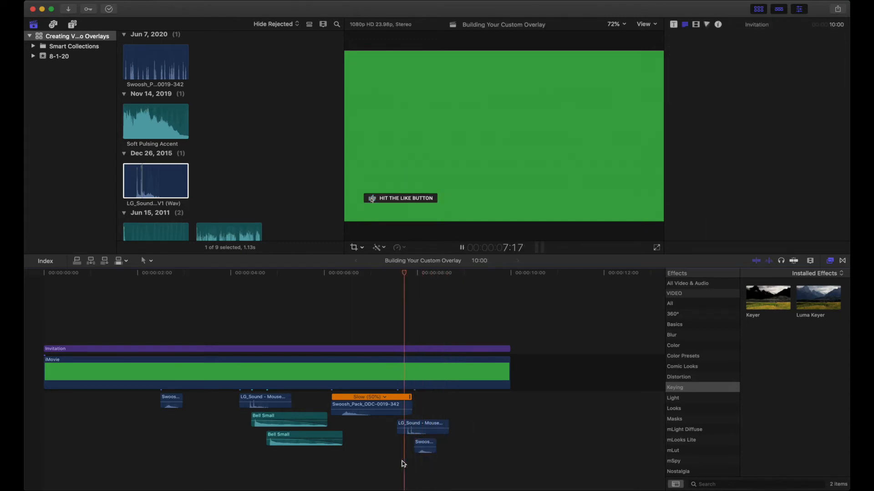
{"action": "key", "text": "space"}
- Add the final swoosh of the Swoosh_Pack_ODC-0019-342 source clip at about 1:00, trim it to about 20 frames, and play back the overlay
{"action": "left_click", "coordinate": [70, 451]}
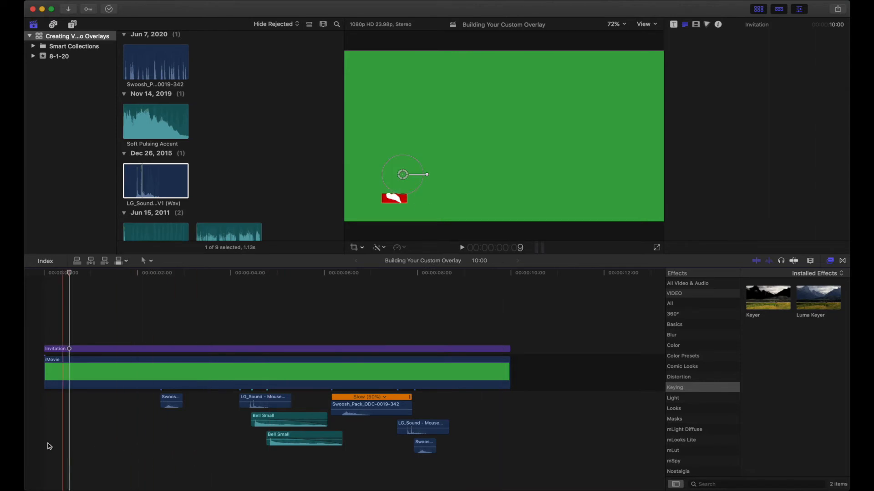
{"action": "scroll", "coordinate": [154, 141], "scroll_direction": "up", "scroll_amount": 2}
{"action": "scroll", "coordinate": [153, 140], "scroll_direction": "up", "scroll_amount": 5}
{"action": "scroll", "coordinate": [154, 140], "scroll_direction": "down", "scroll_amount": 4}
{"action": "left_click", "coordinate": [168, 111]}
{"action": "left_click_drag", "start_coordinate": [168, 111], "coordinate": [122, 418]}
{"action": "left_click_drag", "start_coordinate": [226, 419], "coordinate": [132, 418]}
{"action": "left_click", "coordinate": [81, 463]}
{"action": "key", "text": "space"}
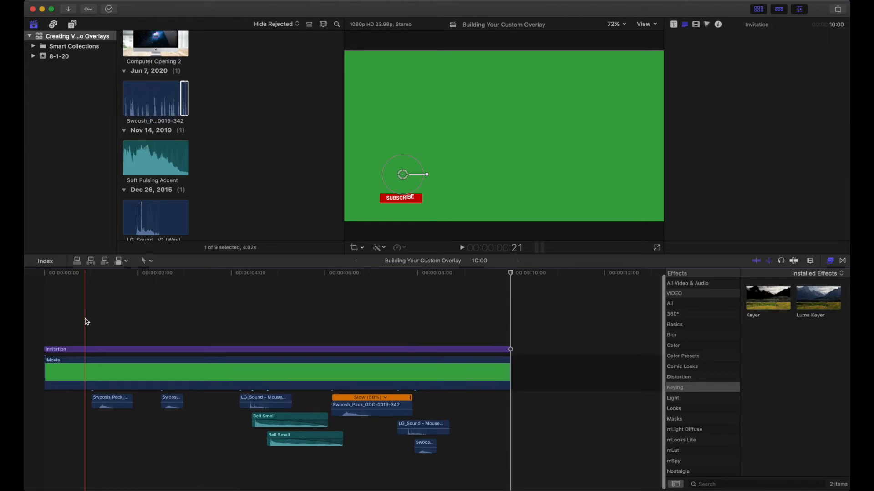
- Search the built-in sound effects library for "stinger"
{"action": "scroll", "coordinate": [151, 127], "scroll_direction": "up", "scroll_amount": 1}
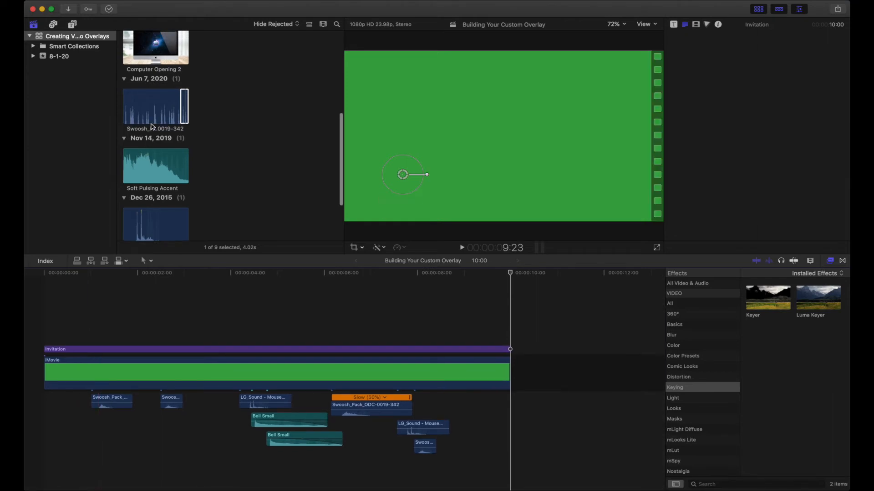
{"action": "left_click", "coordinate": [53, 24]}
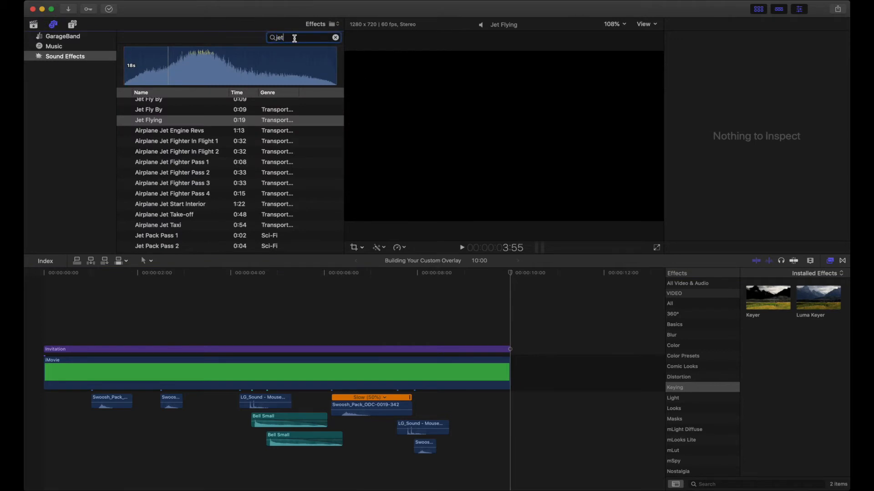
{"action": "key", "text": "BackSpace"}
{"action": "key", "text": "BackSpace"}
{"action": "key", "text": "BackSpace"}
{"action": "type", "text": "stinger"}
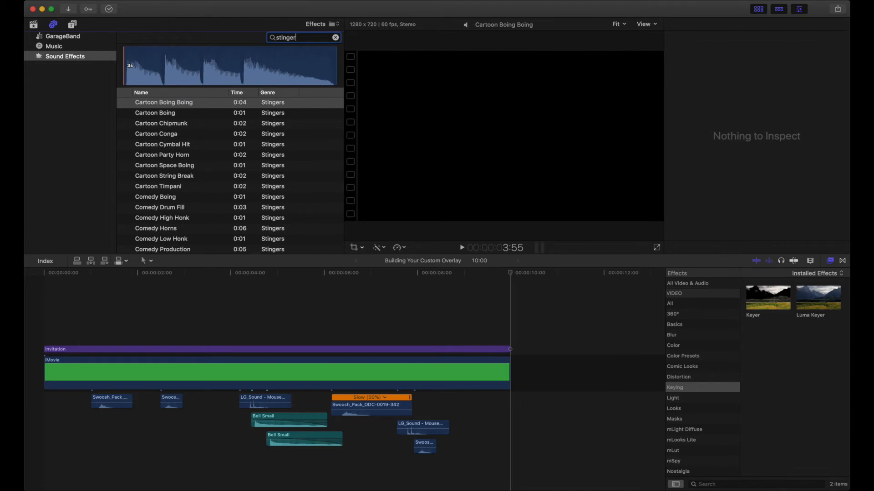
- Preview the stingers Cartoon Boing Boing, Cartoon Boing and Electric Flutters 01, and browse further through the list
{"action": "left_click", "coordinate": [124, 104]}
{"action": "left_click", "coordinate": [125, 114]}
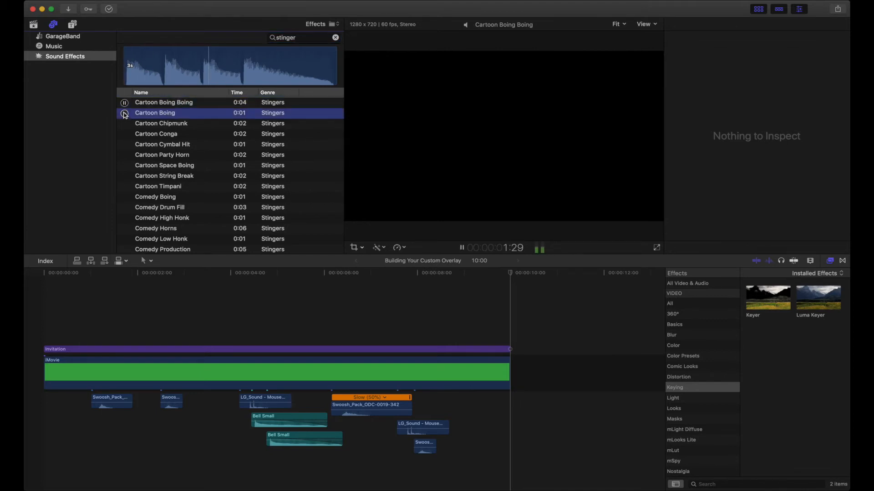
{"action": "scroll", "coordinate": [128, 154], "scroll_direction": "down", "scroll_amount": 3}
{"action": "scroll", "coordinate": [129, 160], "scroll_direction": "down", "scroll_amount": 3}
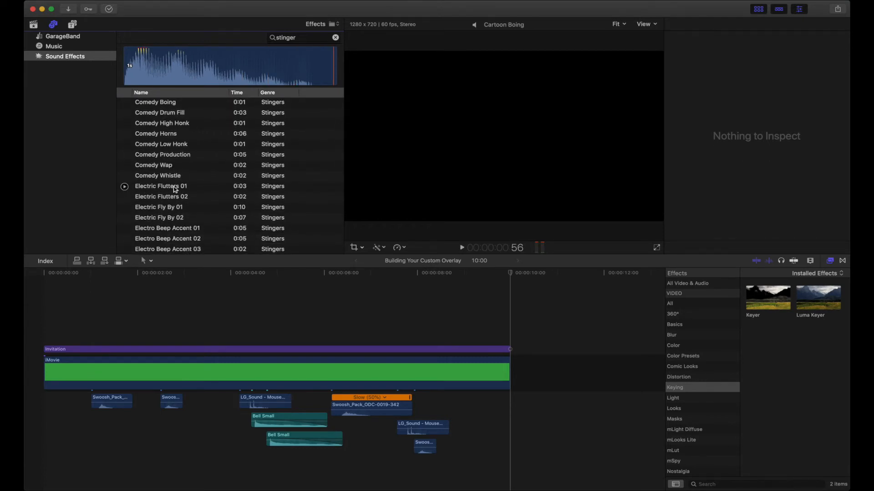
{"action": "left_click", "coordinate": [125, 186]}
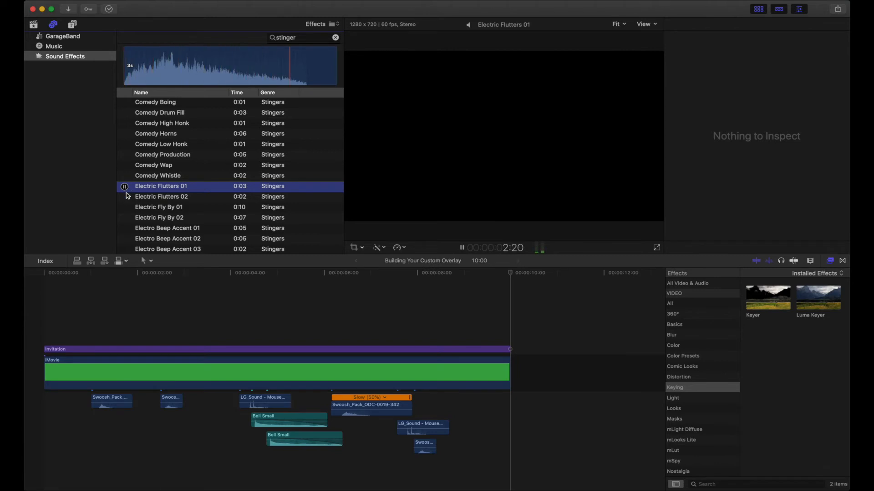
{"action": "scroll", "coordinate": [128, 205], "scroll_direction": "down", "scroll_amount": 5}
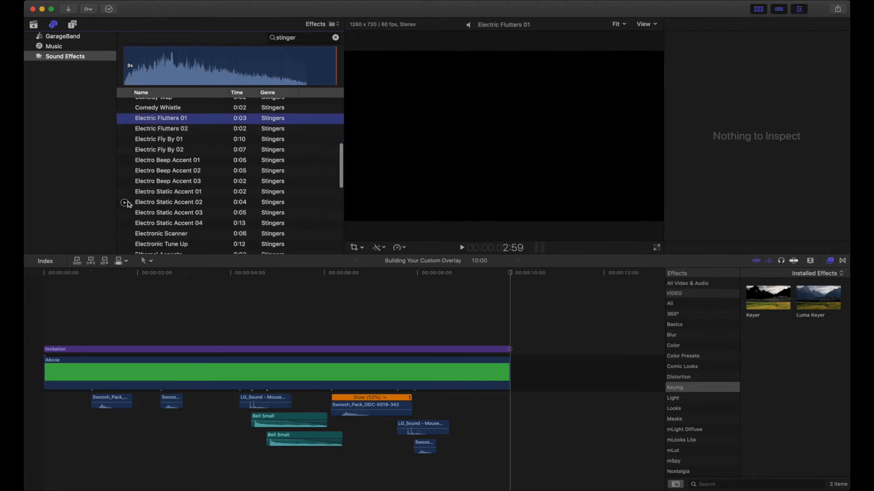
- Browse further through the stingers and preview Ethereal Accents and Pulsing Sweep
{"action": "scroll", "coordinate": [127, 200], "scroll_direction": "down", "scroll_amount": 3}
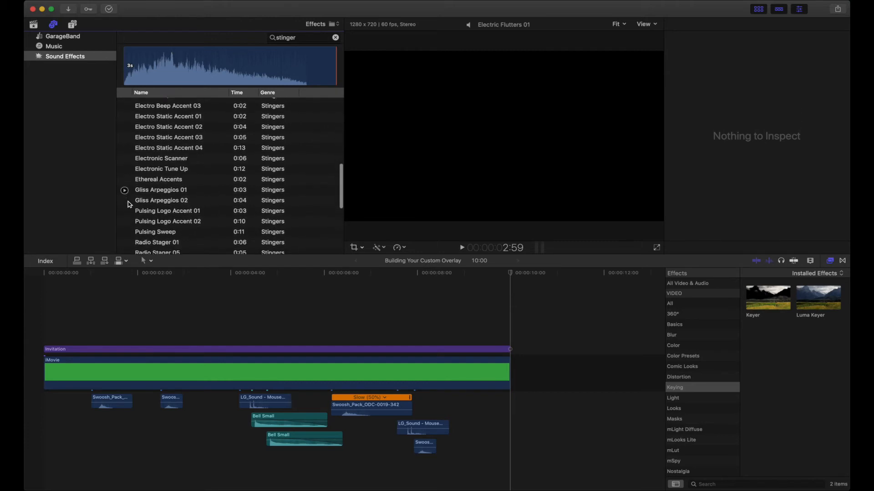
{"action": "left_click", "coordinate": [124, 180]}
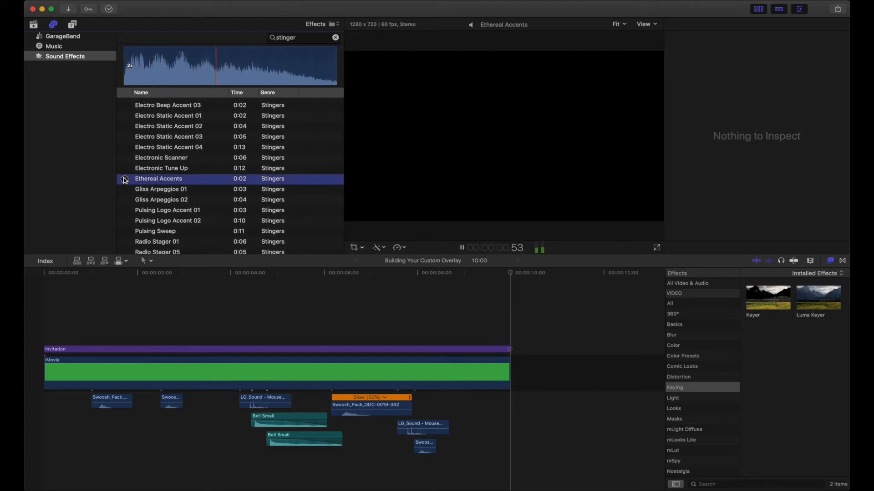
{"action": "scroll", "coordinate": [125, 196], "scroll_direction": "down", "scroll_amount": 4}
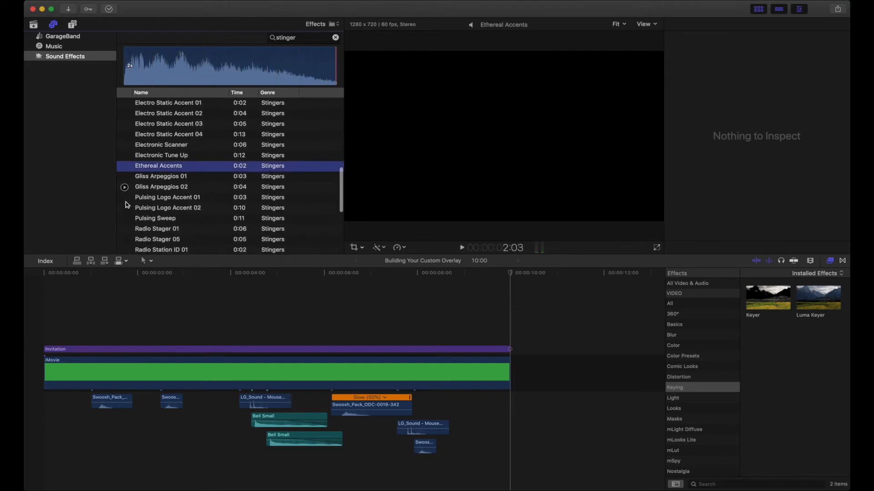
{"action": "scroll", "coordinate": [128, 205], "scroll_direction": "down", "scroll_amount": 1}
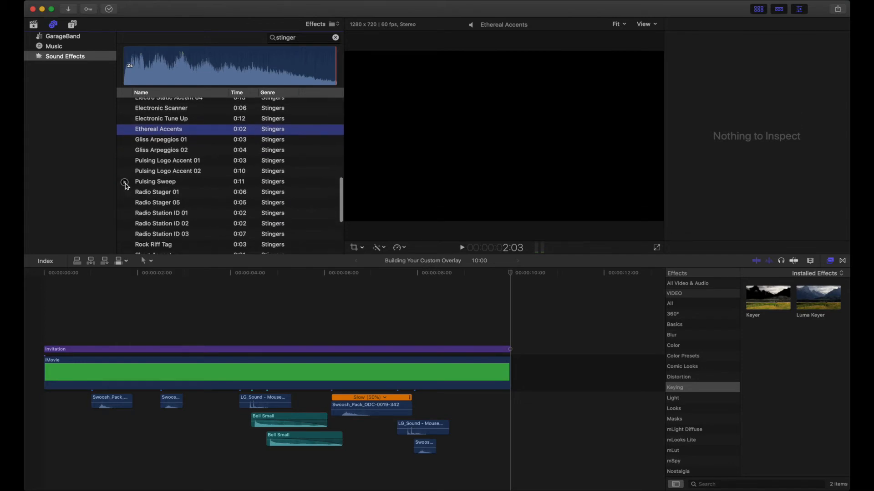
{"action": "left_click", "coordinate": [124, 182]}
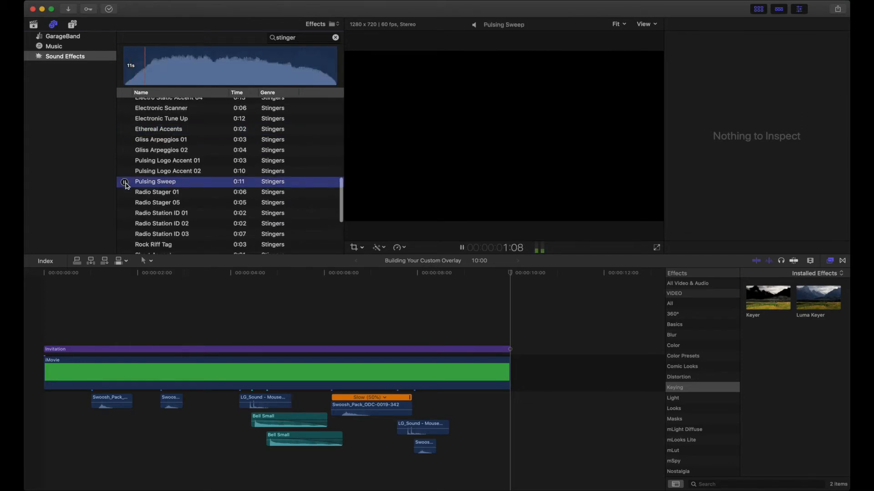
{"action": "scroll", "coordinate": [127, 185], "scroll_direction": "down", "scroll_amount": 2}
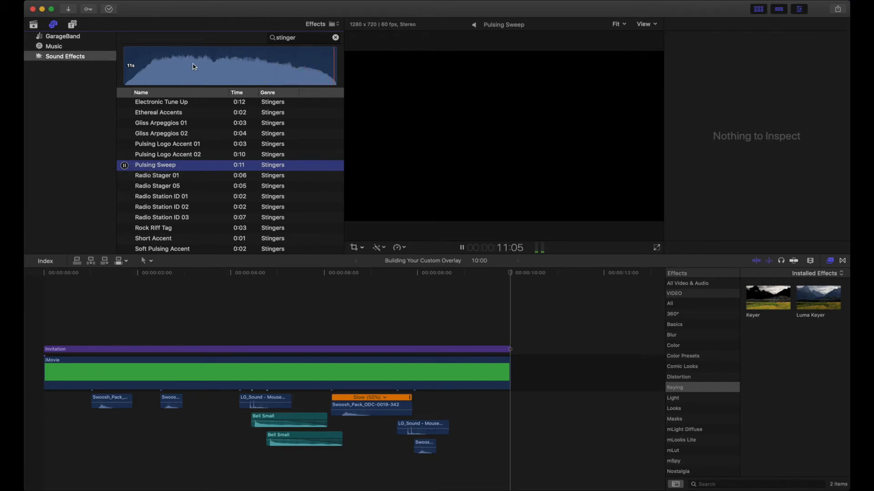
- Add the full Pulsing Sweep stinger beneath the start of the green-screen clip and trim its beginning
{"action": "left_click_drag", "start_coordinate": [198, 67], "coordinate": [180, 152]}
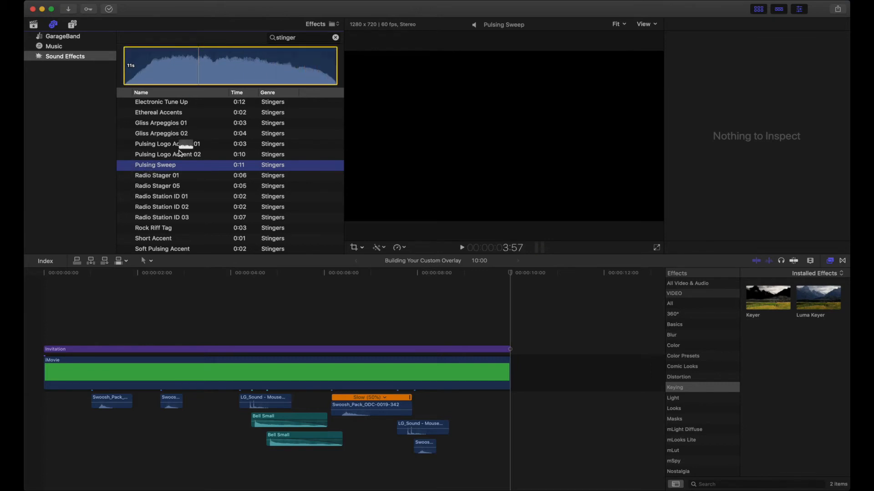
{"action": "left_click_drag", "start_coordinate": [132, 309], "coordinate": [39, 443]}
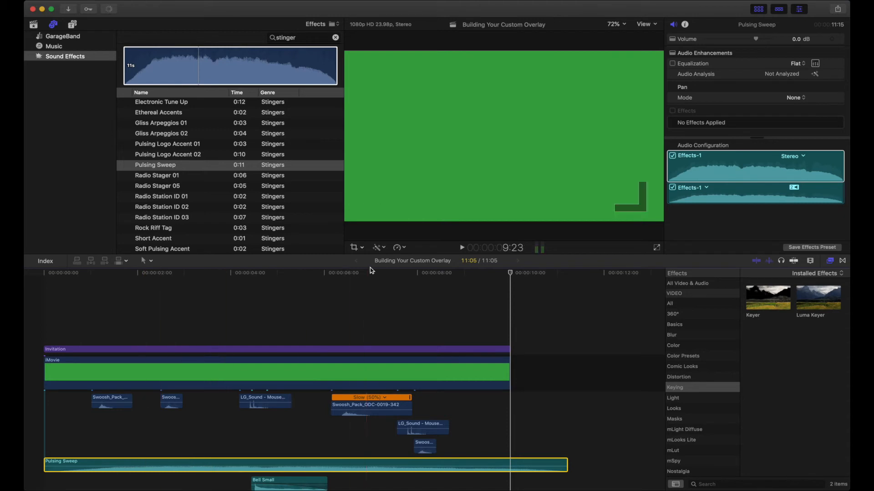
{"action": "left_click_drag", "start_coordinate": [45, 464], "coordinate": [62, 461]}
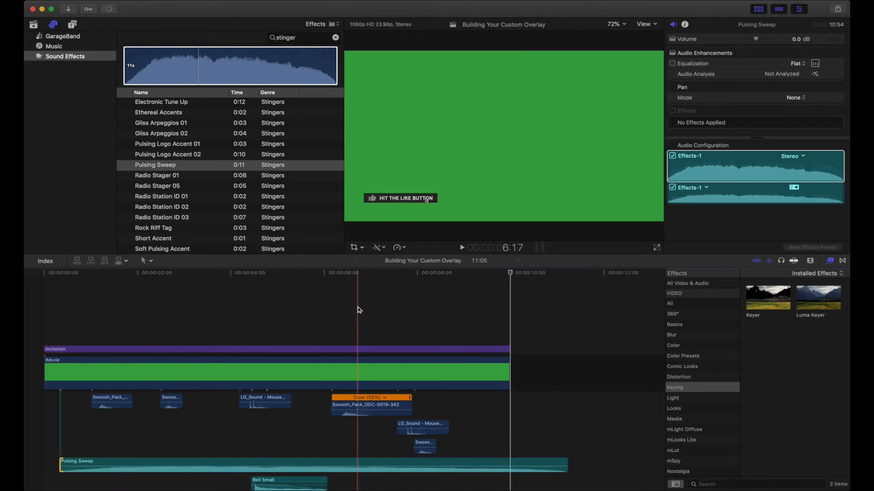
- Speed up the Pulsing Sweep clip in the timeline to 20x
{"action": "left_click", "coordinate": [367, 462]}
{"action": "left_click", "coordinate": [399, 247]}
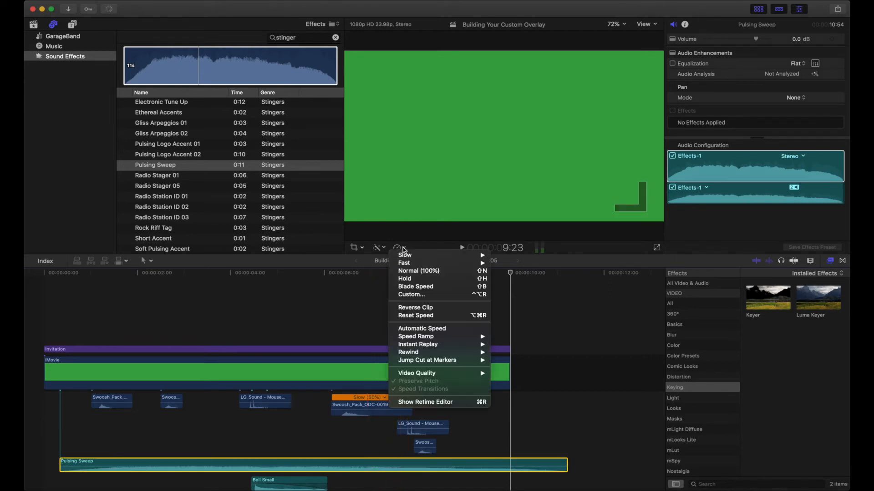
{"action": "mouse_move", "coordinate": [478, 266]}
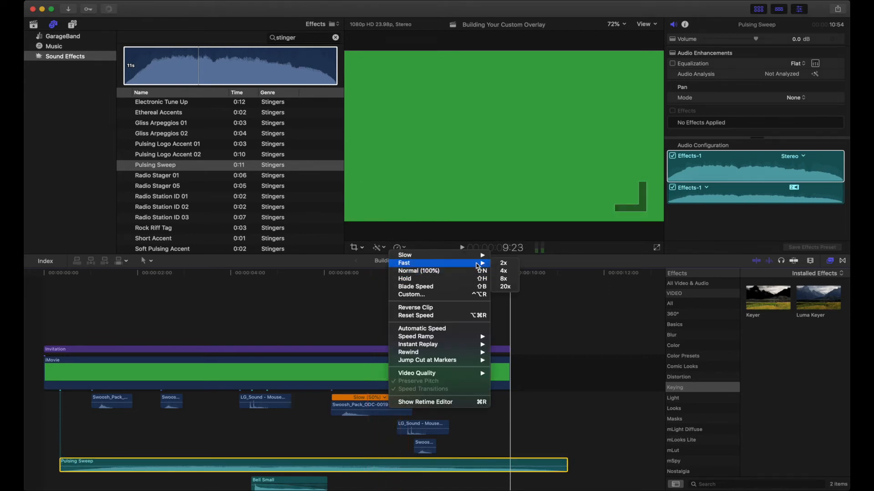
{"action": "left_click", "coordinate": [500, 288]}
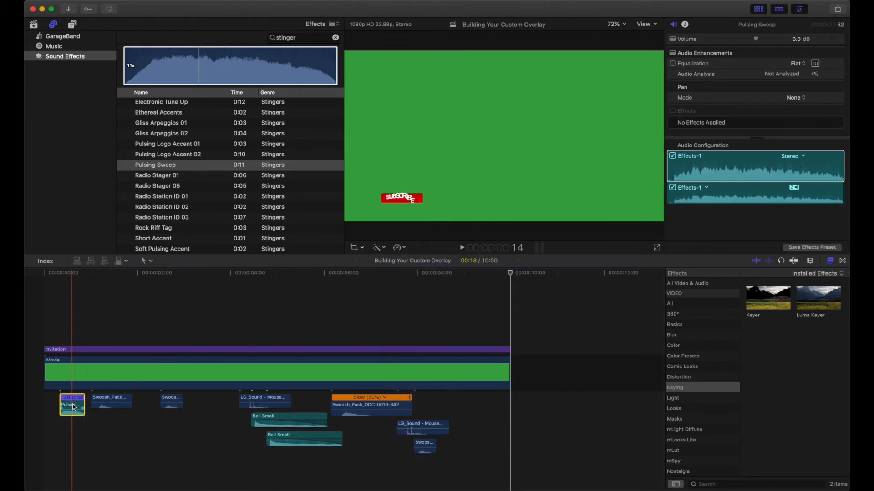
- Try the sped-up Pulsing Sweep at the very start of the overlay in playback, and delete the clip
{"action": "left_click_drag", "start_coordinate": [73, 406], "coordinate": [57, 410]}
{"action": "left_click", "coordinate": [40, 439]}
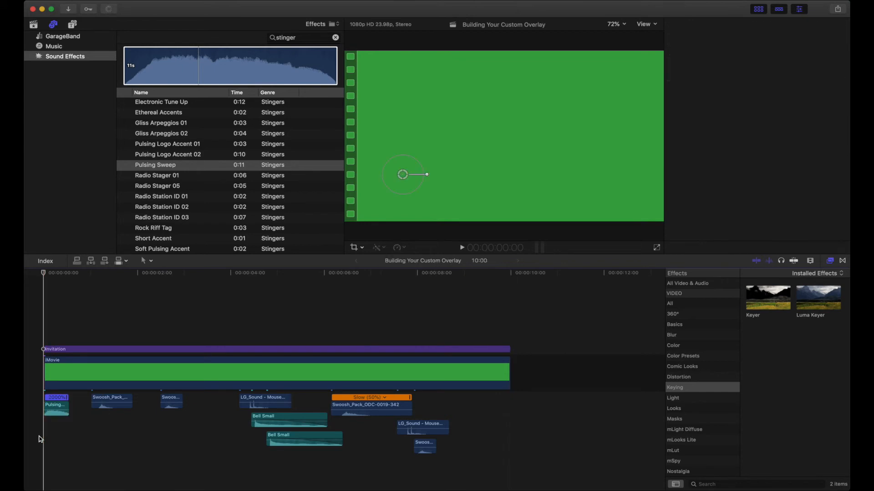
{"action": "key", "text": "space"}
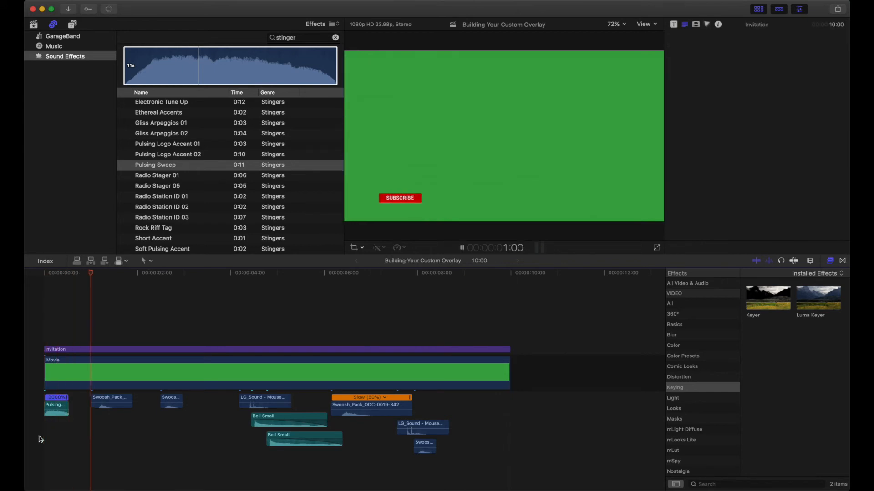
{"action": "left_click", "coordinate": [40, 439]}
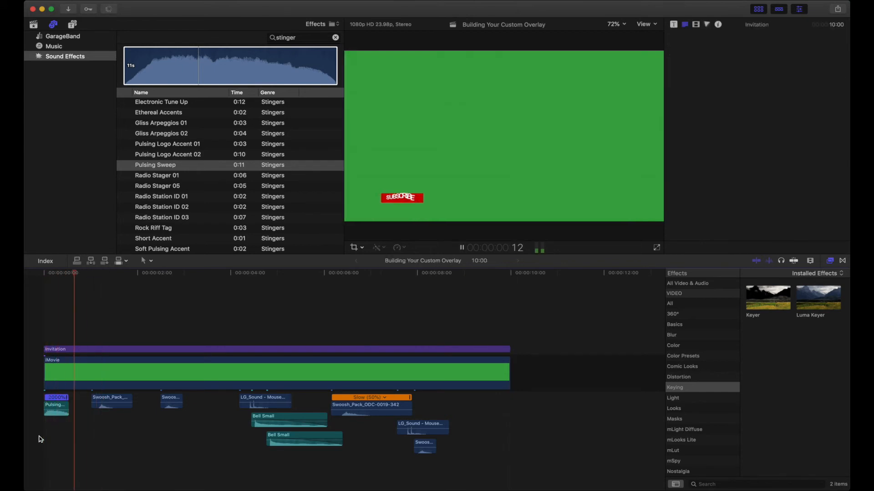
{"action": "left_click", "coordinate": [40, 440]}
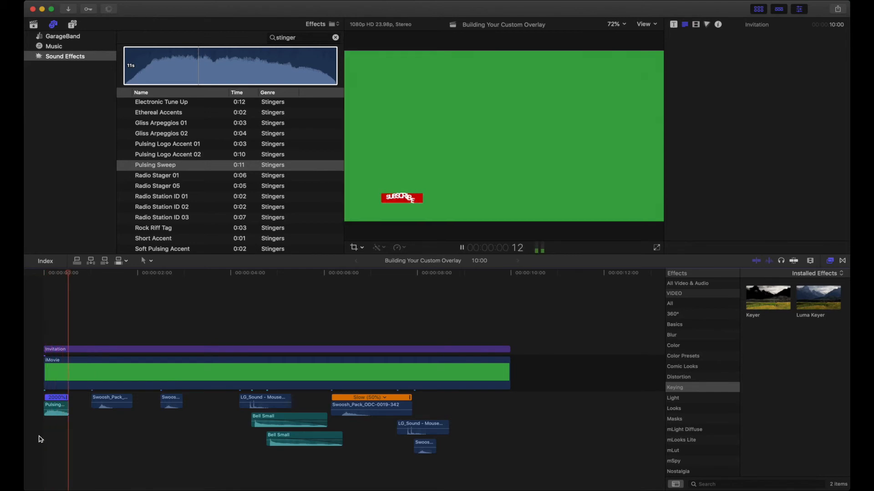
{"action": "left_click", "coordinate": [53, 406]}
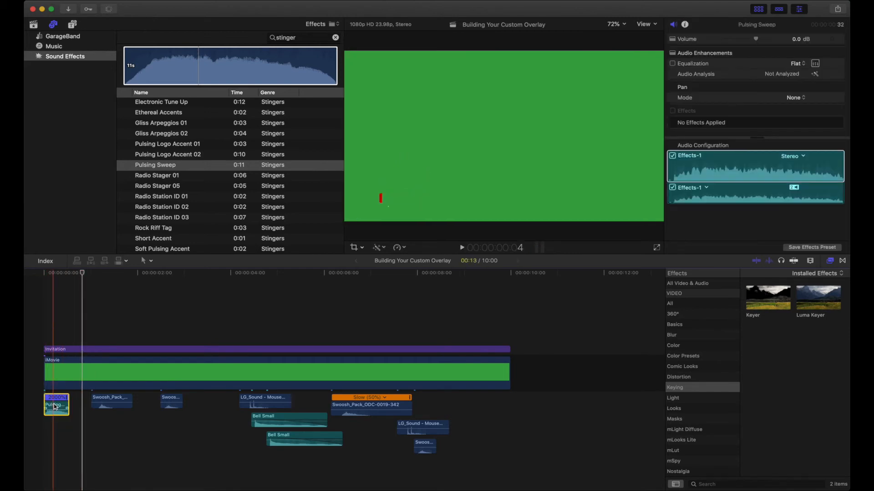
{"action": "key", "text": "Delete"}
- Preview the Soft Pulsing Accent stinger further down the sound effects list
{"action": "scroll", "coordinate": [163, 178], "scroll_direction": "down", "scroll_amount": 2}
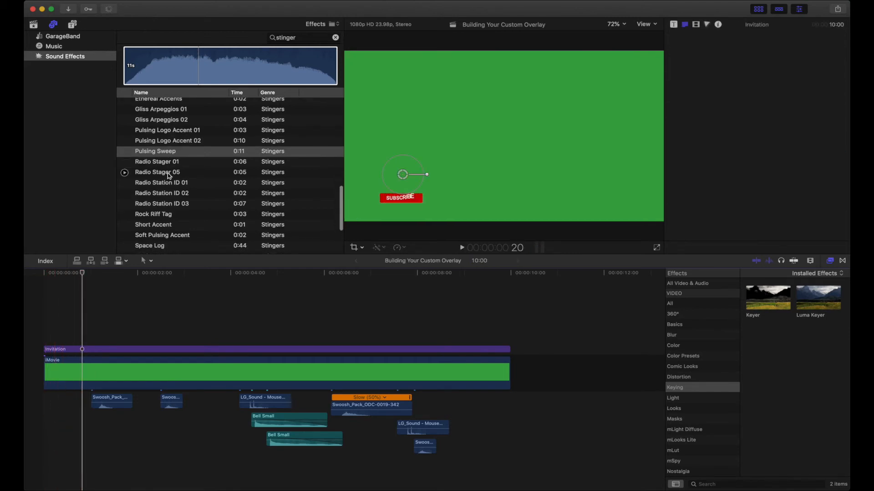
{"action": "scroll", "coordinate": [156, 202], "scroll_direction": "down", "scroll_amount": 5}
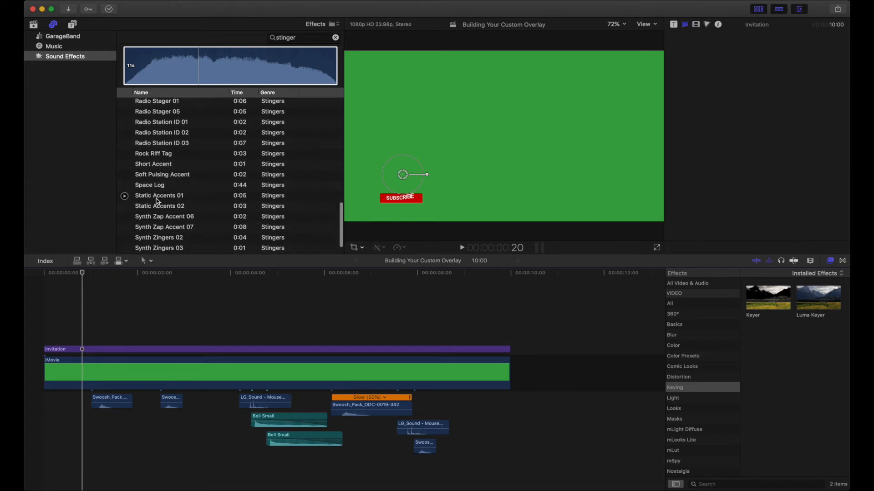
{"action": "left_click", "coordinate": [125, 175]}
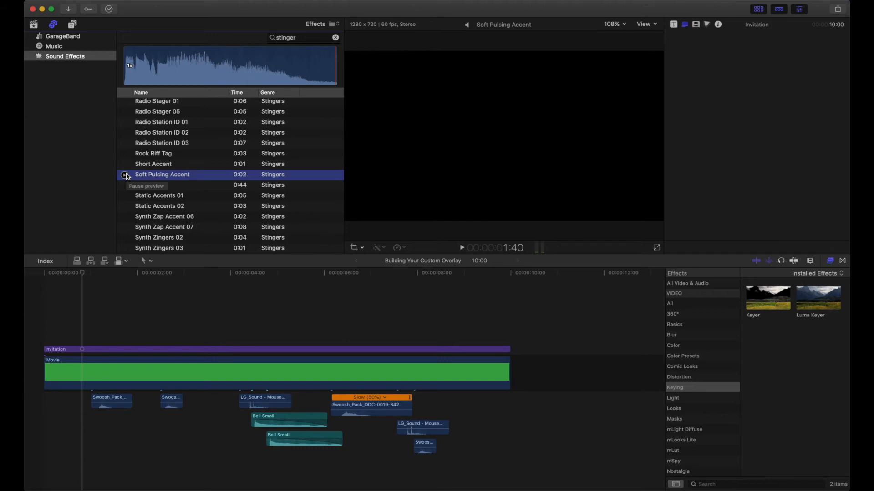
{"action": "left_click", "coordinate": [125, 176]}
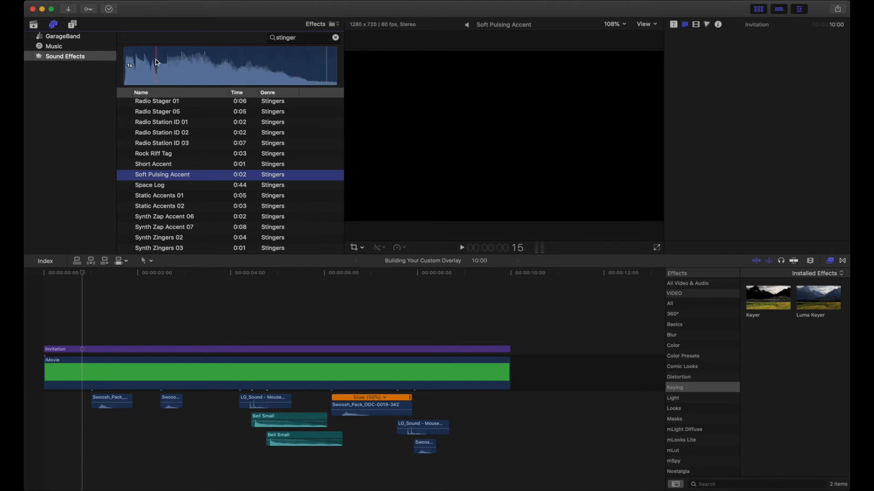
- Place Soft Pulsing Accent, from about frame 15 of the source to its end, at the start of the overlay and play it back
{"action": "key", "text": "i"}
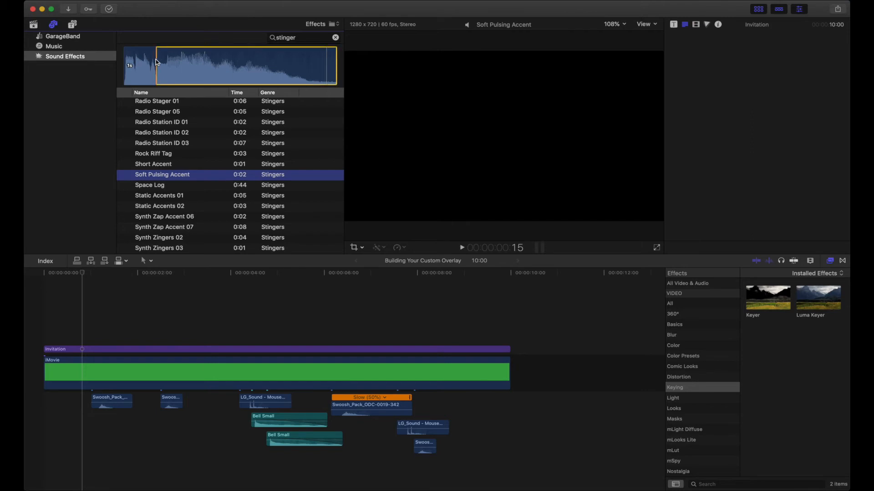
{"action": "left_click_drag", "start_coordinate": [174, 179], "coordinate": [44, 416]}
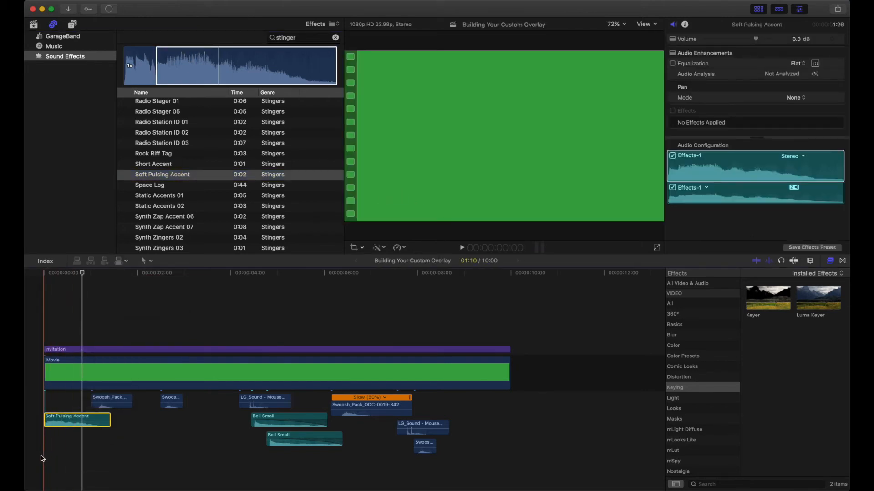
{"action": "left_click", "coordinate": [44, 459]}
{"action": "key", "text": "space"}
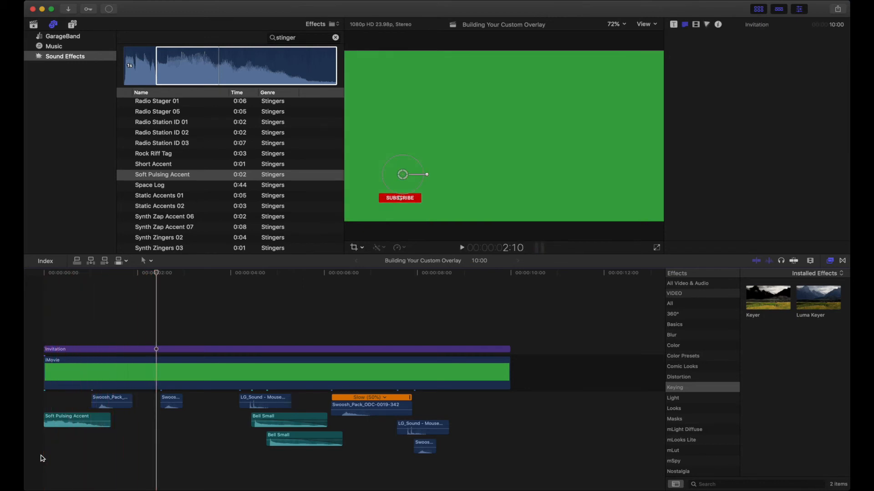
{"action": "key", "text": "space"}
{"action": "key", "text": "space"}
- Search the sound effects for "type" and preview the 29-second Typewriter Electric effect
{"action": "left_click", "coordinate": [336, 38]}
{"action": "type", "text": "type"}
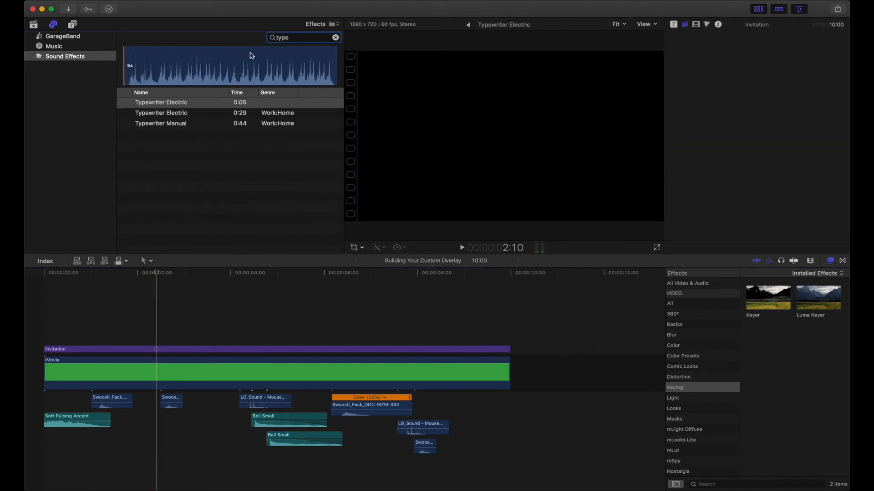
{"action": "left_click", "coordinate": [150, 117]}
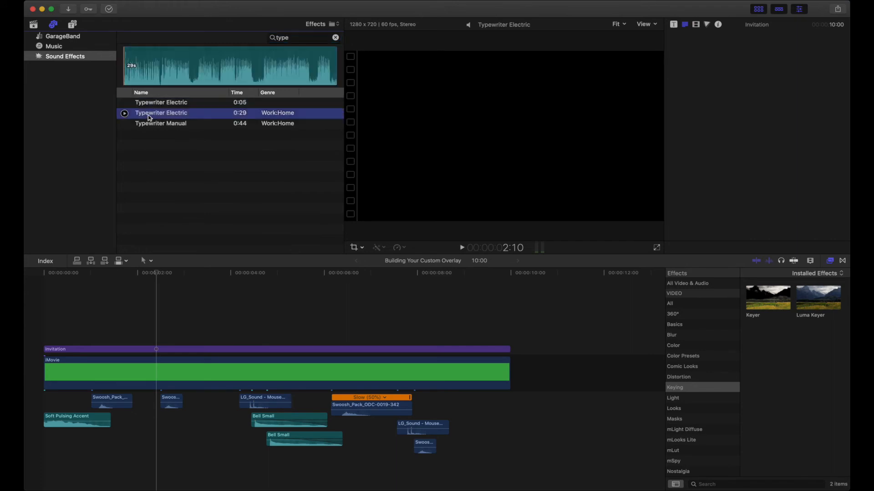
{"action": "left_click", "coordinate": [124, 113]}
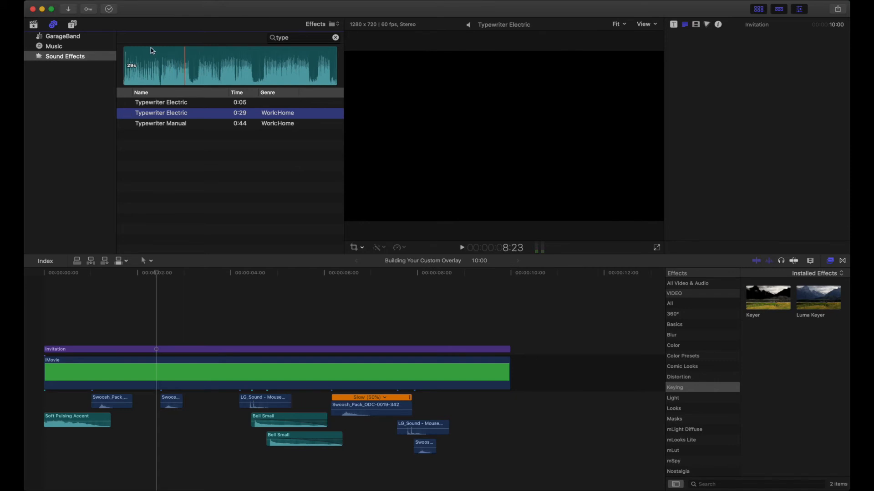
- Mark a section of about 1:22 in Typewriter Electric and add it beneath Soft Pulsing Accent near the overlay's start
{"action": "key", "text": "i"}
{"action": "key", "text": "o"}
{"action": "left_click_drag", "start_coordinate": [142, 315], "coordinate": [58, 464]}
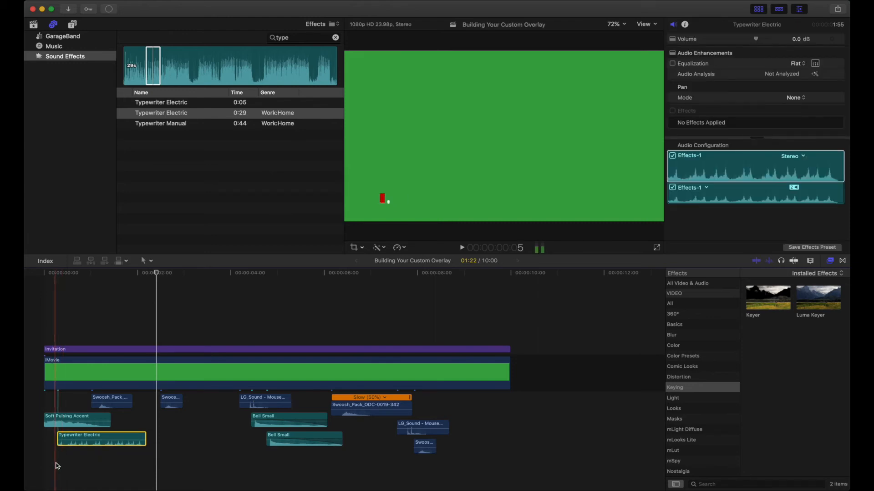
- Trim the Typewriter Electric clip to about 1:16 starting near frame 5, and play back the overlay's opening
{"action": "left_click", "coordinate": [58, 466]}
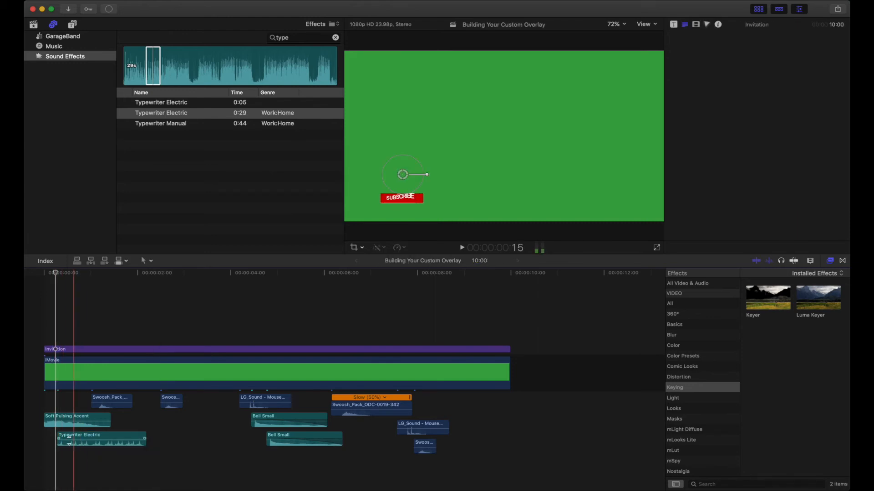
{"action": "left_click_drag", "start_coordinate": [59, 436], "coordinate": [83, 438]}
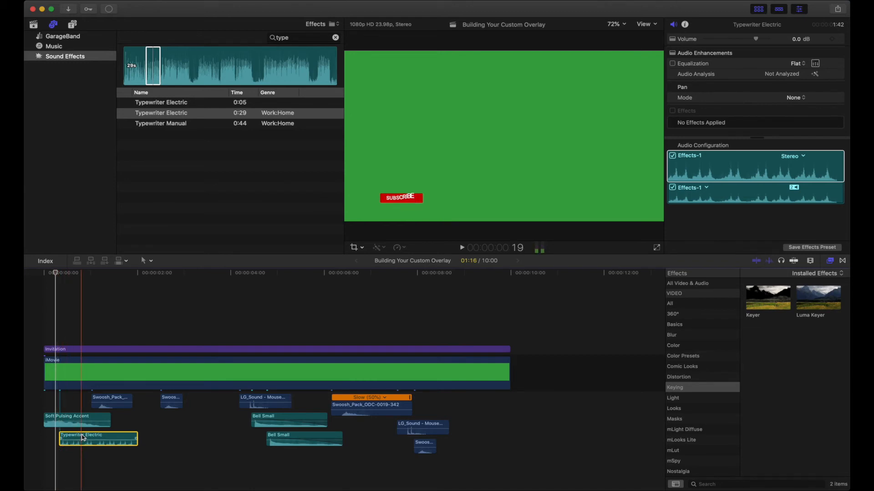
{"action": "left_click_drag", "start_coordinate": [83, 438], "coordinate": [79, 438]}
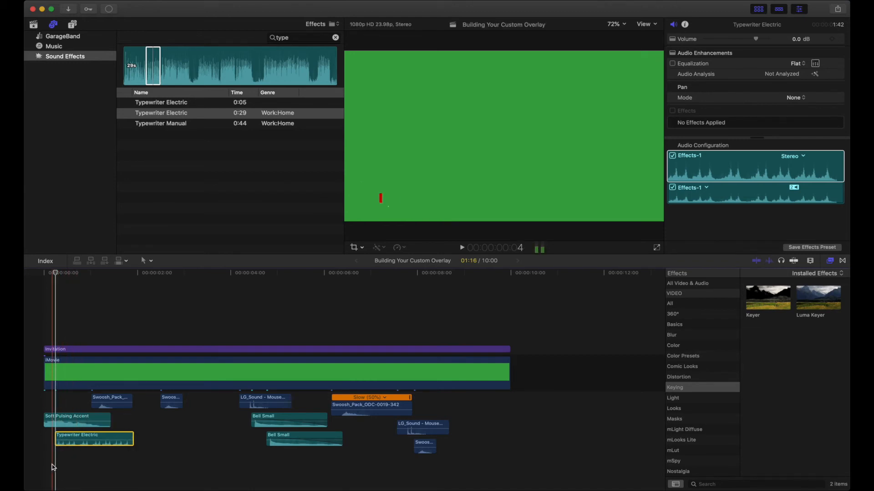
{"action": "left_click", "coordinate": [35, 472]}
{"action": "key", "text": "space"}
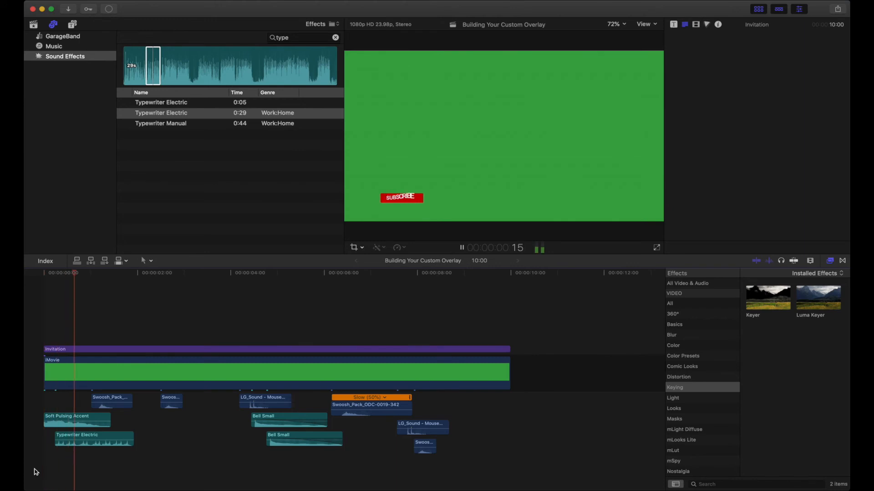
{"action": "key", "text": "space"}
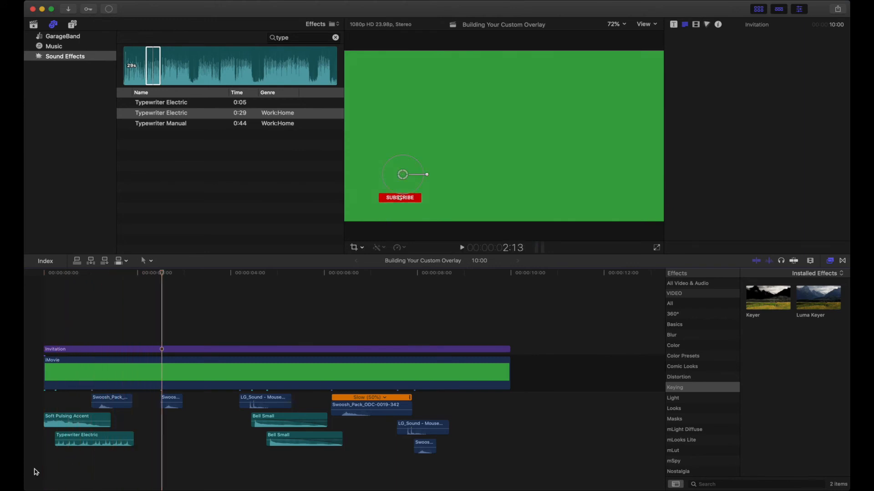
- Speed up the Typewriter Electric clip to 2x and play back the overlay's opening
{"action": "left_click", "coordinate": [107, 439]}
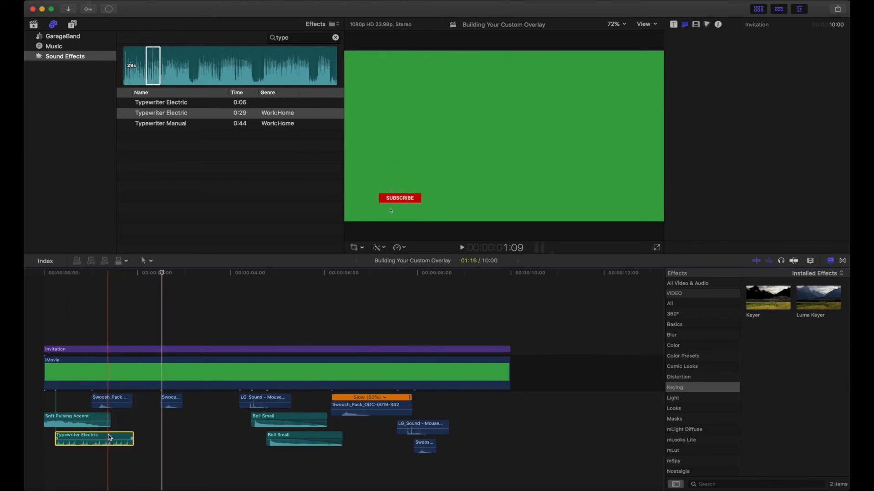
{"action": "left_click", "coordinate": [399, 248]}
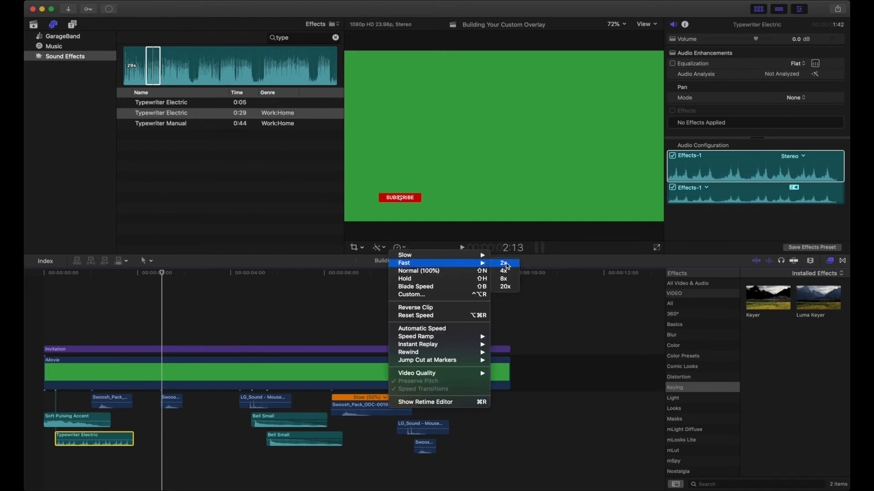
{"action": "left_click", "coordinate": [504, 264]}
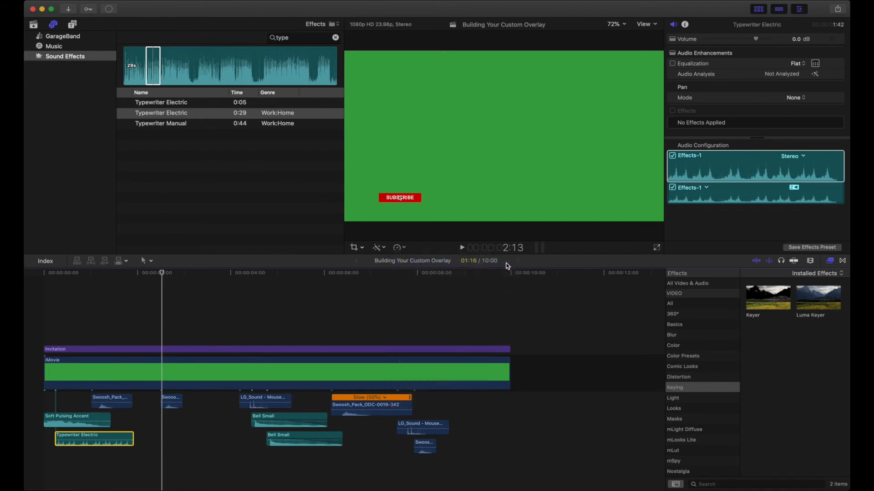
{"action": "left_click", "coordinate": [42, 475]}
{"action": "key", "text": "space"}
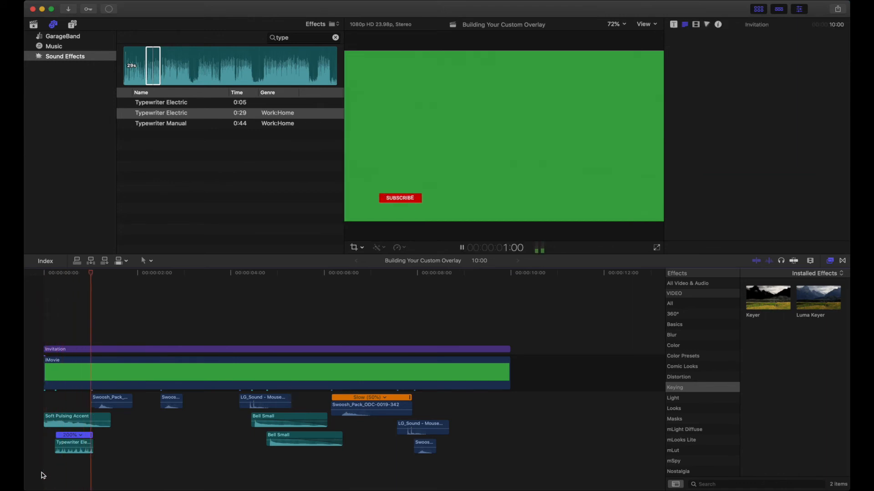
{"action": "key", "text": "space"}
{"action": "key", "text": "Home"}
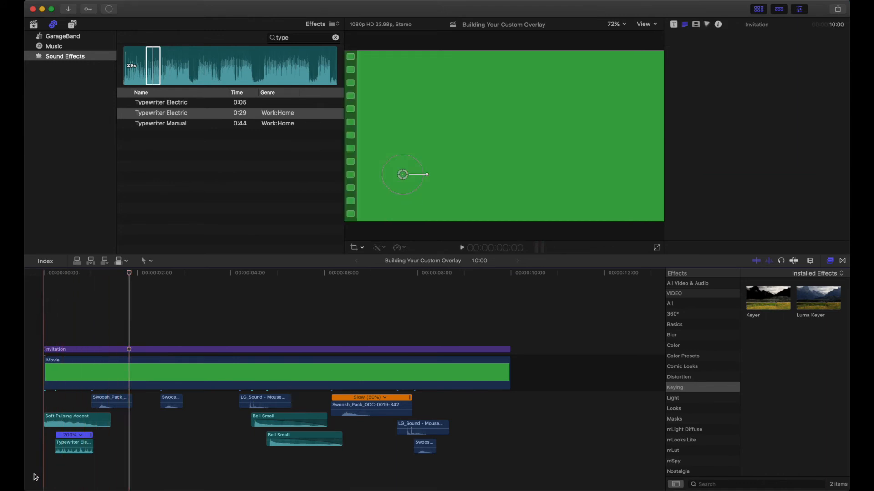
{"action": "key", "text": "space"}
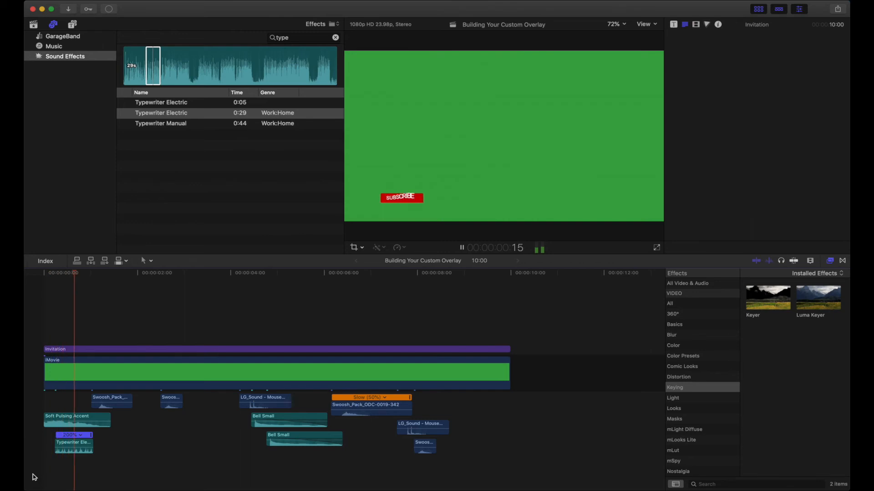
- Reposition the sped-up Typewriter Electric clip to start near frame 7, playing back the overlay to check its timing
{"action": "left_click_drag", "start_coordinate": [71, 445], "coordinate": [77, 444]}
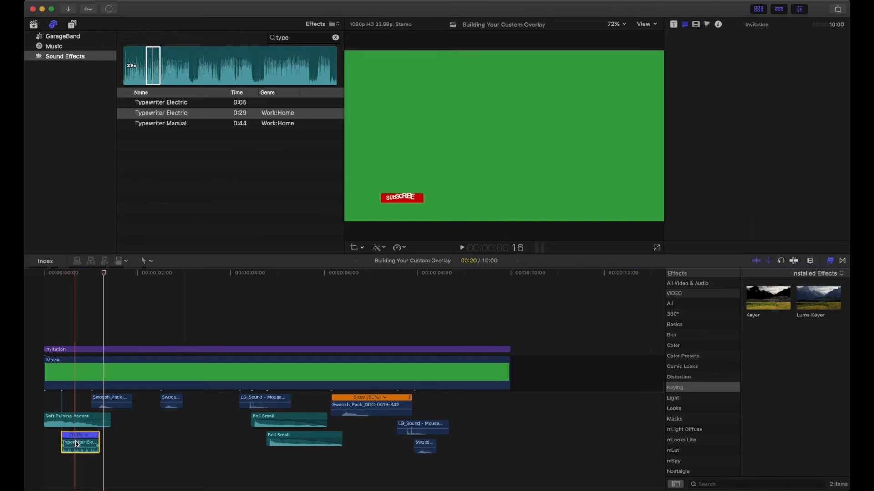
{"action": "left_click", "coordinate": [43, 471]}
{"action": "key", "text": "space"}
{"action": "key", "text": "space"}
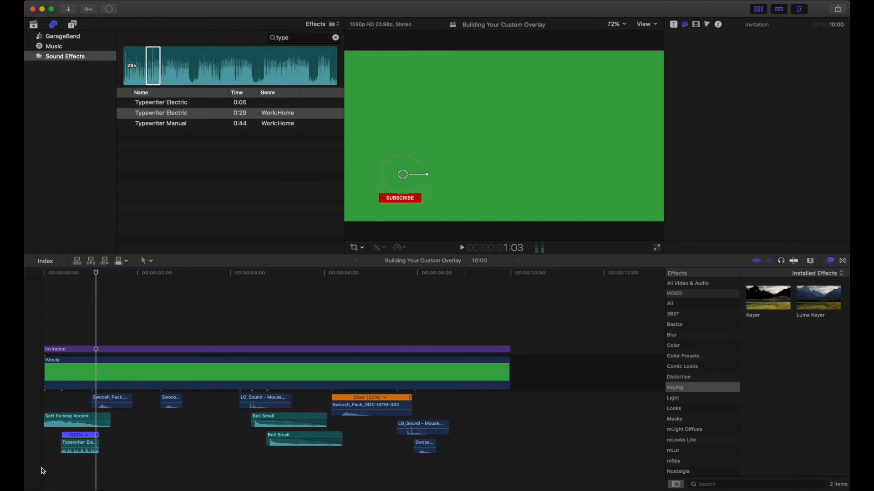
{"action": "left_click", "coordinate": [83, 445]}
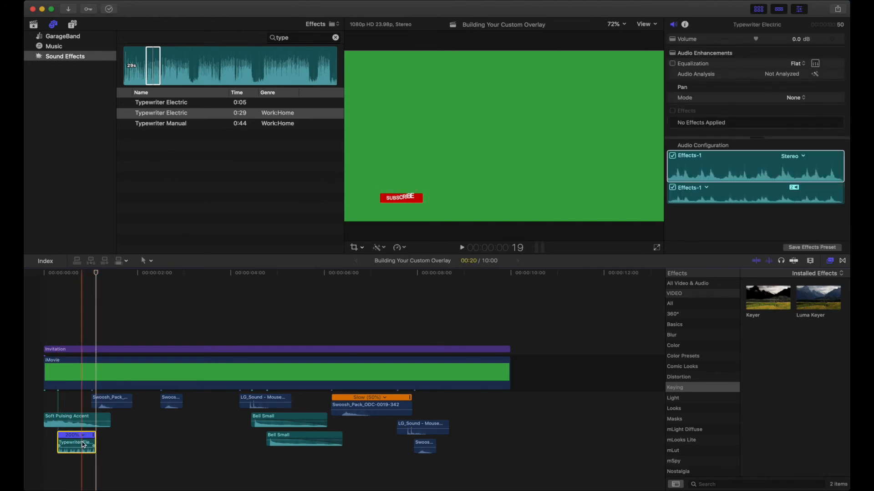
{"action": "left_click", "coordinate": [34, 467]}
{"action": "key", "text": "space"}
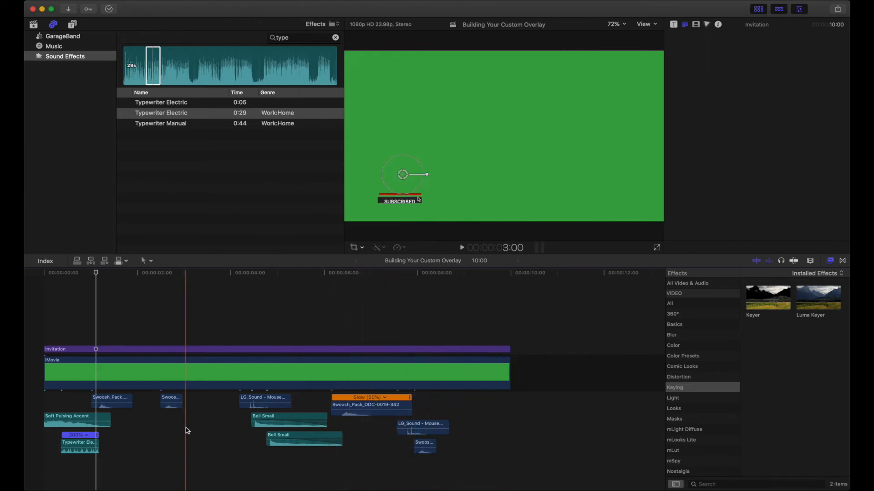
{"action": "left_click", "coordinate": [83, 445]}
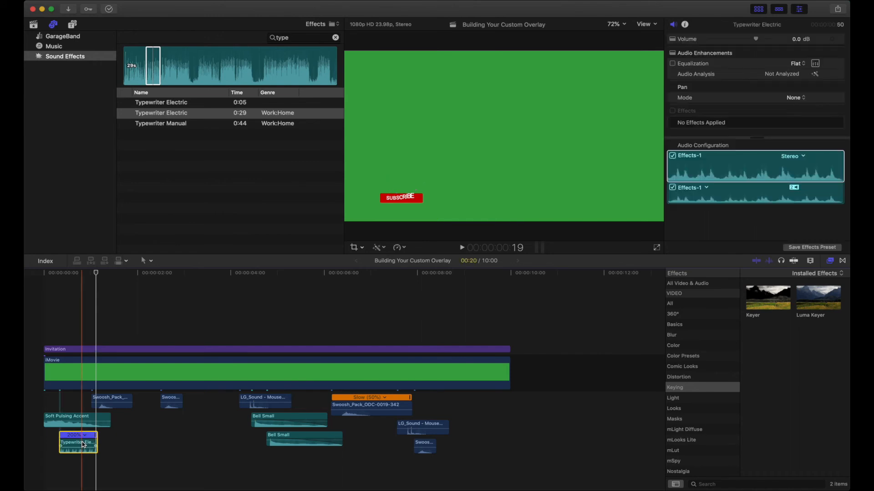
{"action": "left_click", "coordinate": [44, 464]}
{"action": "key", "text": "space"}
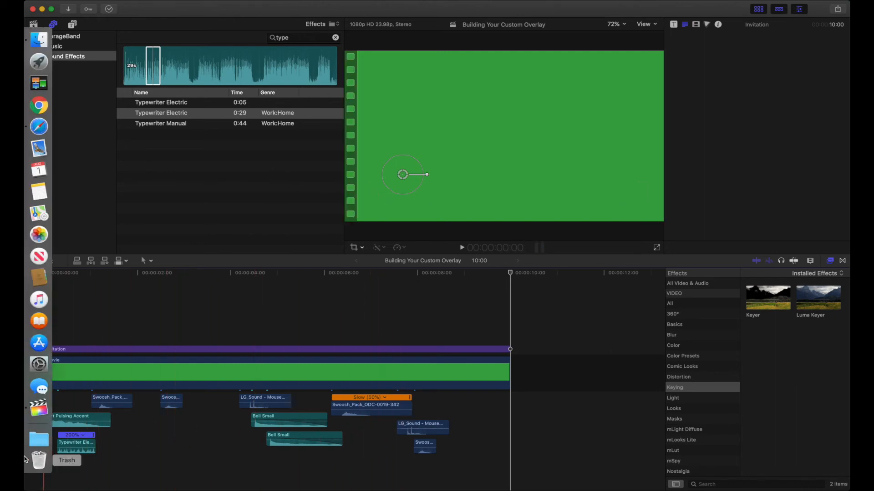
- Begin a Master File export of the overlay with the description "Custom Subscribe Build" and the creator "Forever Learning"
{"action": "left_click", "coordinate": [279, 332]}
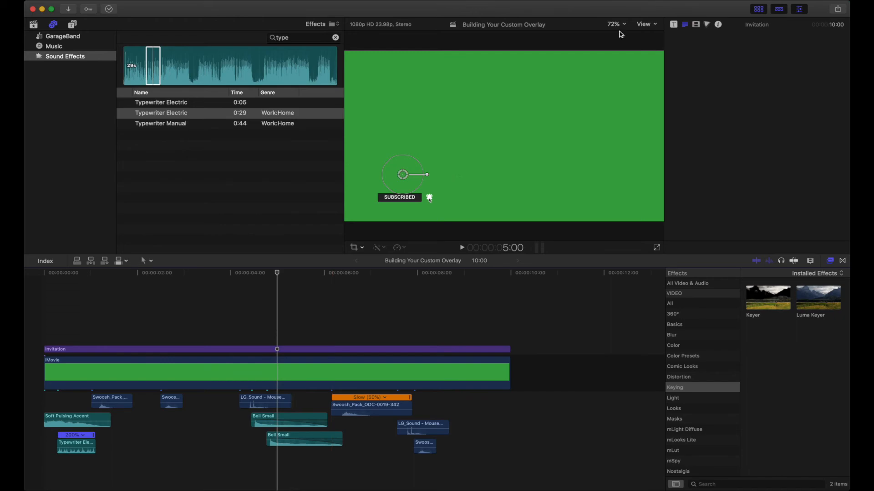
{"action": "left_click", "coordinate": [838, 9]}
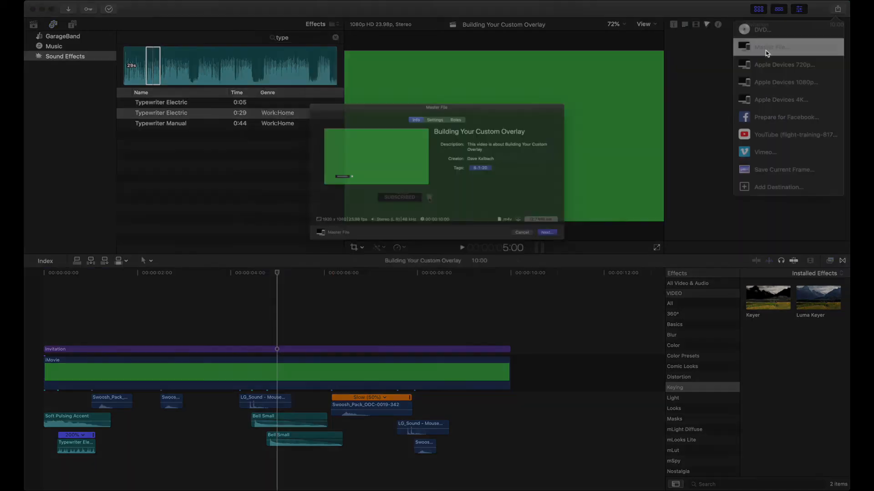
{"action": "left_click", "coordinate": [771, 47]}
{"action": "type", "text": "Custom Subscribe Build"}
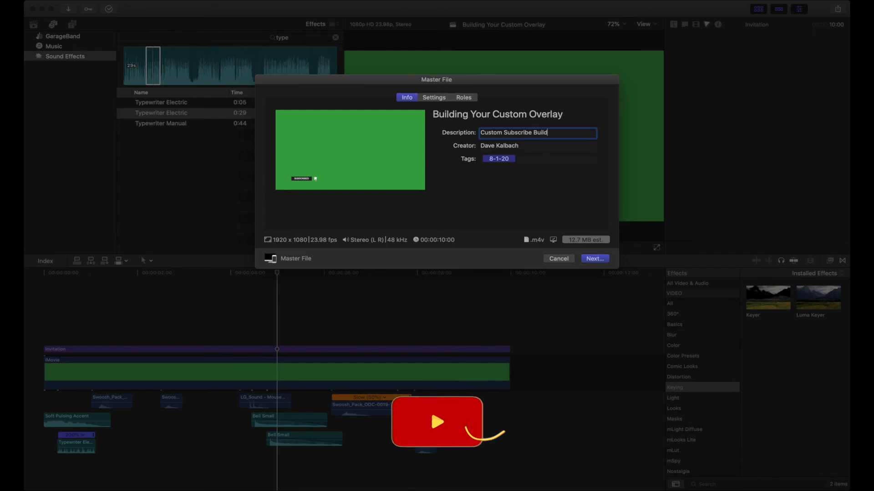
{"action": "key", "text": "Tab"}
{"action": "type", "text": "Forever Learning"}
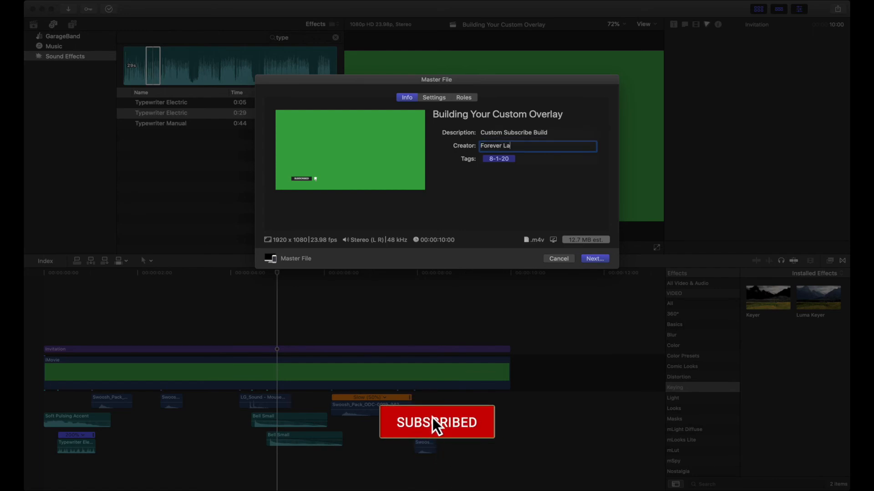
- Save the export as Building Your Custom Overlay in the Creating Video Overlays folder, and close the exported video and its notification
{"action": "left_click", "coordinate": [591, 259]}
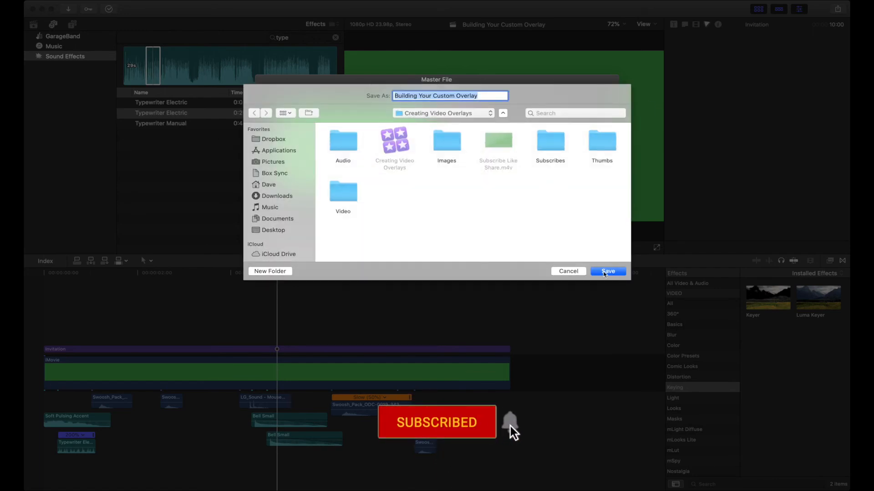
{"action": "key", "text": "Return"}
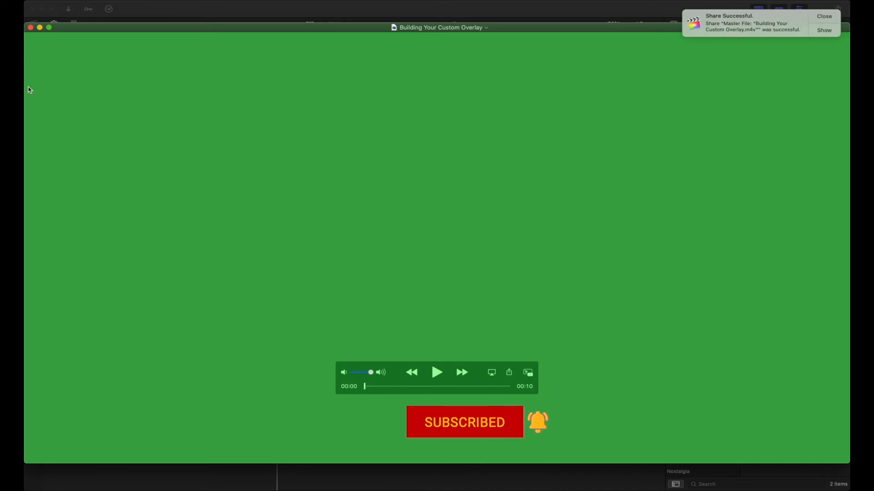
{"action": "left_click", "coordinate": [30, 28]}
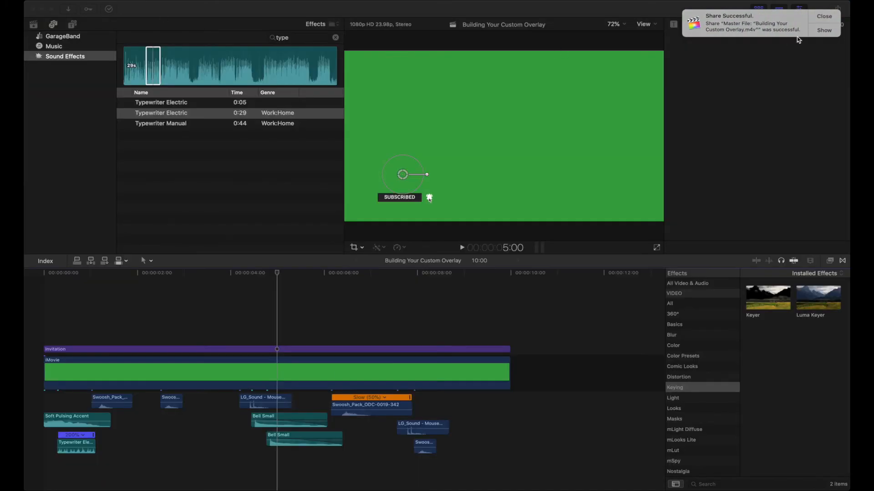
{"action": "left_click", "coordinate": [824, 17]}
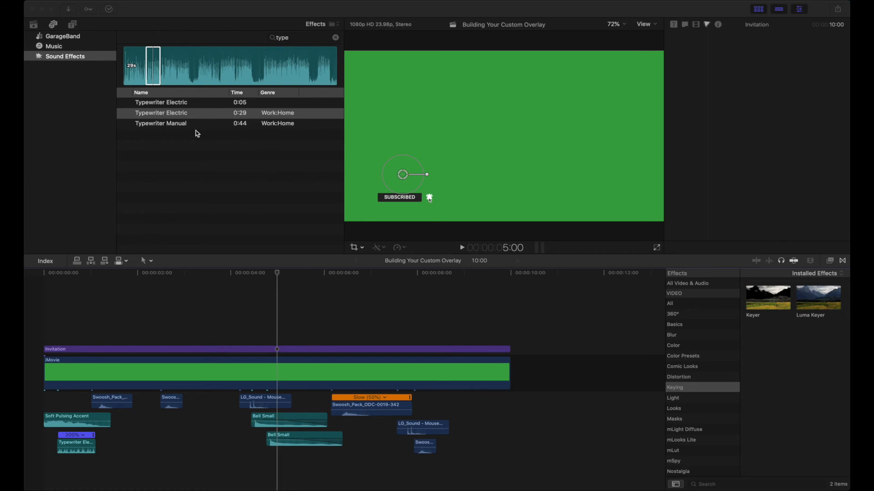
- Append the Computer Opening 2 clip from the library to the timeline directly after the green-screen overlay
{"action": "left_click", "coordinate": [35, 24]}
{"action": "scroll", "coordinate": [186, 101], "scroll_direction": "up", "scroll_amount": 8}
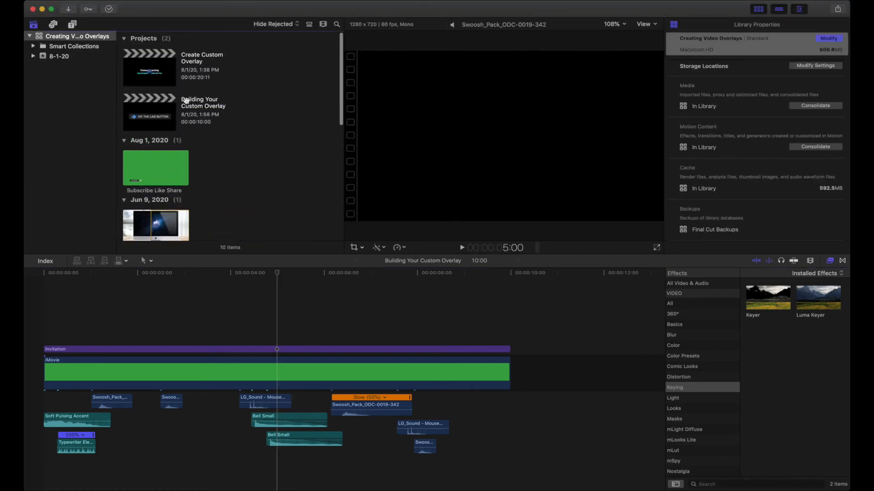
{"action": "left_click", "coordinate": [172, 224]}
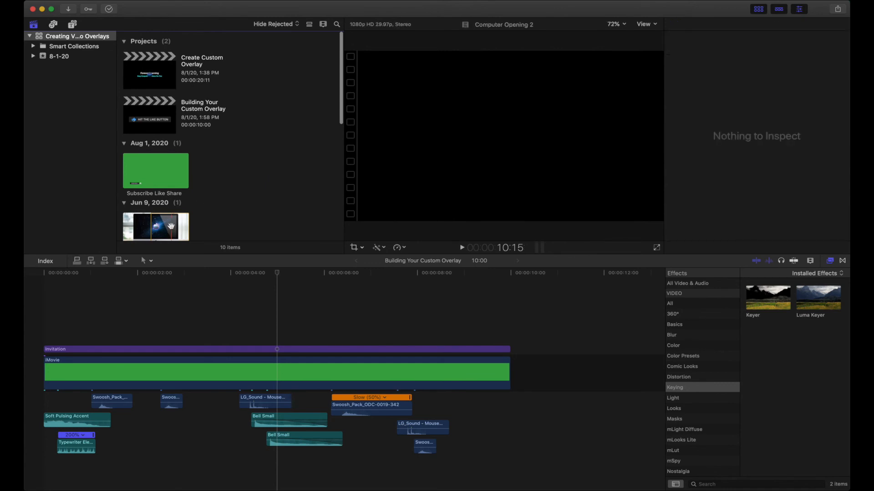
{"action": "left_click", "coordinate": [165, 224]}
{"action": "left_click_drag", "start_coordinate": [227, 268], "coordinate": [523, 369]}
{"action": "scroll", "coordinate": [464, 323], "scroll_direction": "right", "scroll_amount": 5}
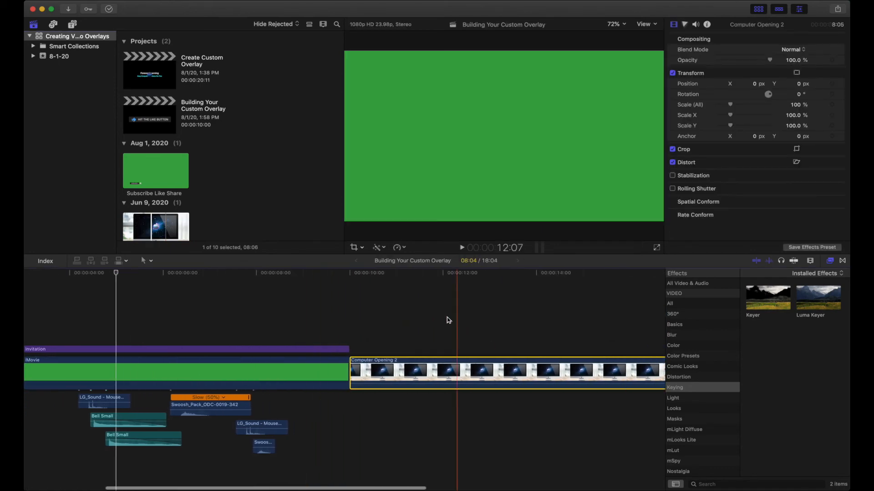
{"action": "scroll", "coordinate": [449, 320], "scroll_direction": "right", "scroll_amount": 4}
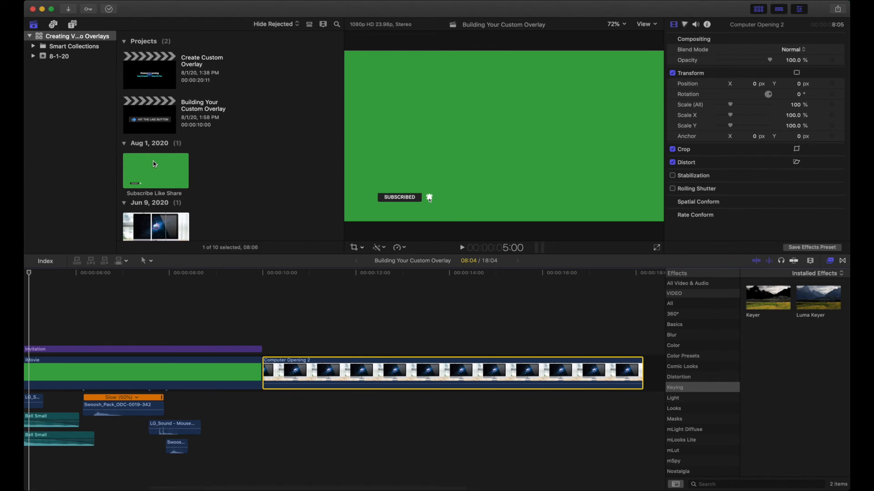
- Connect the full 10-second Subscribe Like Share clip above Computer Opening 2, aligned near its start
{"action": "left_click", "coordinate": [158, 171]}
{"action": "left_click", "coordinate": [156, 171]}
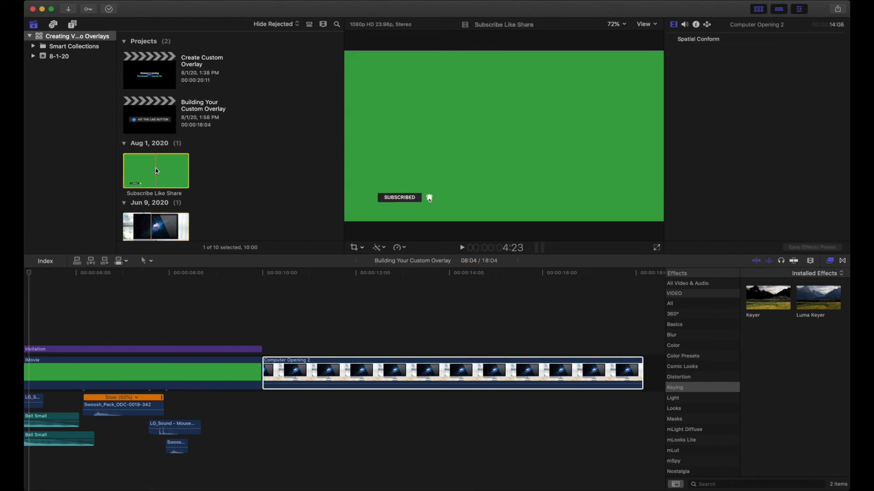
{"action": "left_click_drag", "start_coordinate": [200, 239], "coordinate": [267, 306]}
{"action": "scroll", "coordinate": [267, 306], "scroll_direction": "right", "scroll_amount": 3}
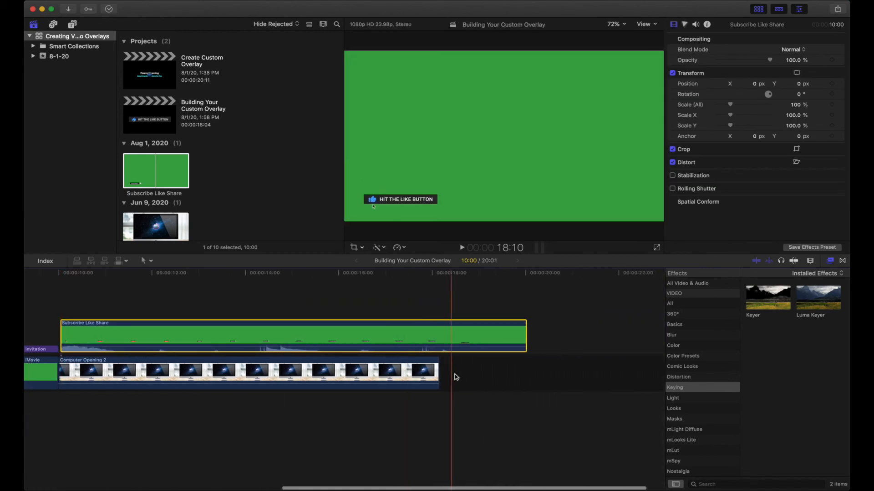
- Try extending the end of Computer Opening 2, and split the clip one second before its end
{"action": "left_click_drag", "start_coordinate": [437, 364], "coordinate": [473, 366]}
{"action": "left_click", "coordinate": [394, 374]}
{"action": "key", "text": "b"}
{"action": "left_click", "coordinate": [394, 373]}
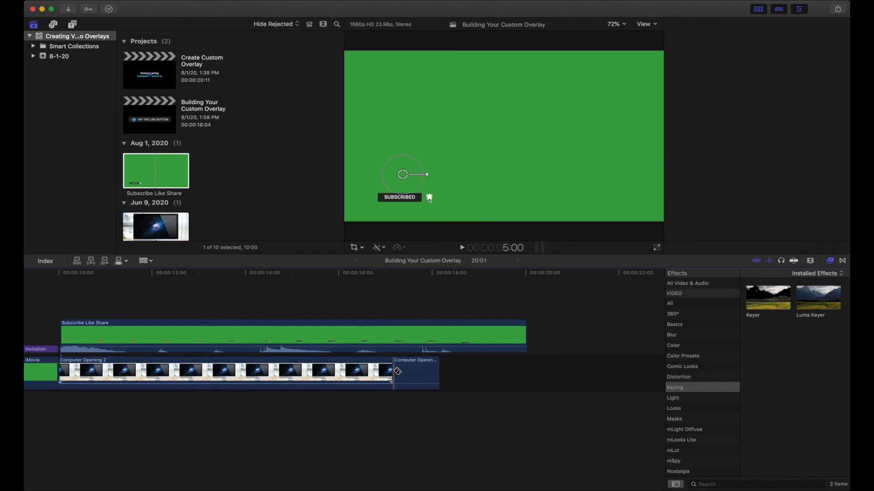
- Slow the last segment of Computer Opening 2 to 50%, and stretch it to 35% speed to end with Subscribe Like Share
{"action": "key", "text": "a"}
{"action": "left_click", "coordinate": [411, 373]}
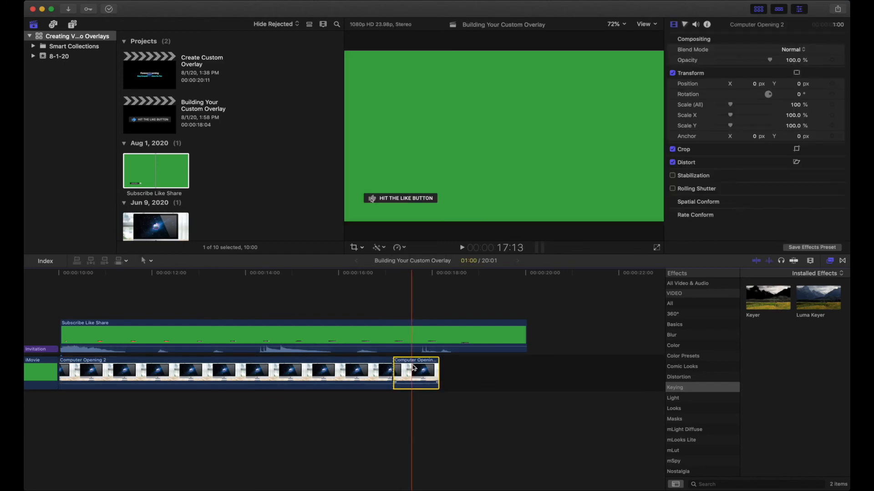
{"action": "left_click", "coordinate": [405, 249]}
{"action": "mouse_move", "coordinate": [408, 255]}
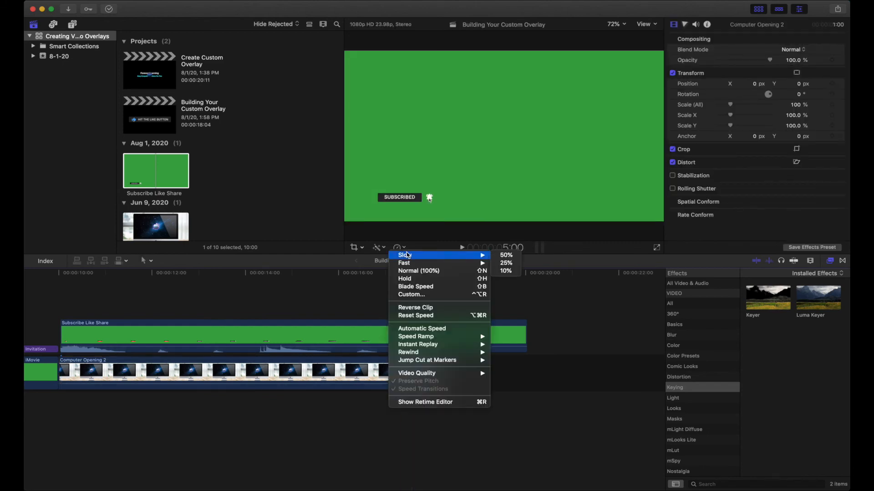
{"action": "left_click", "coordinate": [504, 256]}
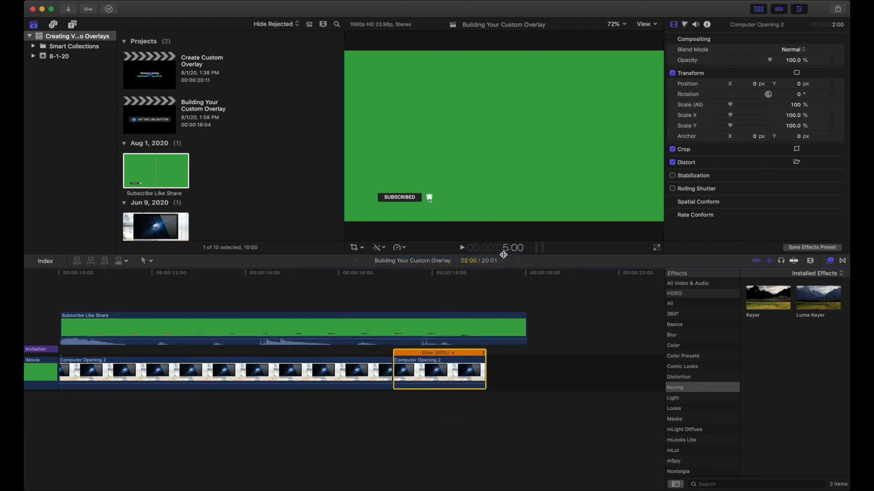
{"action": "left_click_drag", "start_coordinate": [484, 358], "coordinate": [524, 357]}
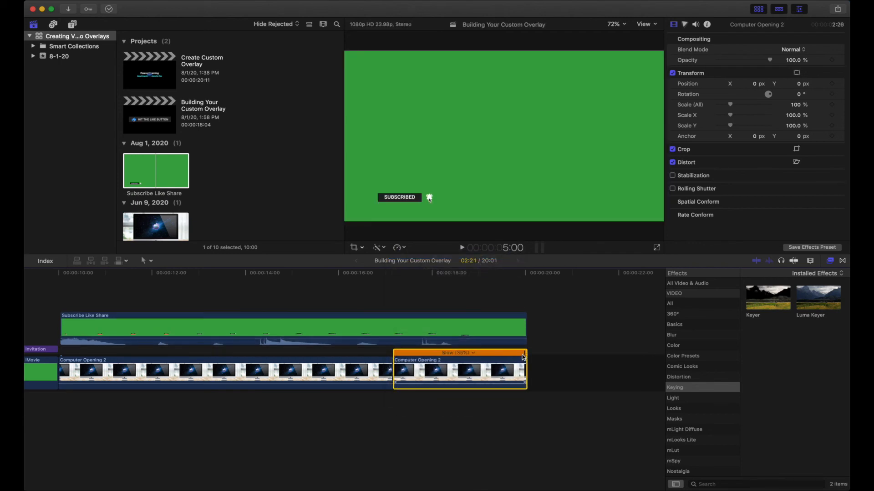
- Disable the Subscribe Like Share clip to view the computer footage beneath it, and enable it again
{"action": "scroll", "coordinate": [244, 421], "scroll_direction": "left", "scroll_amount": 5}
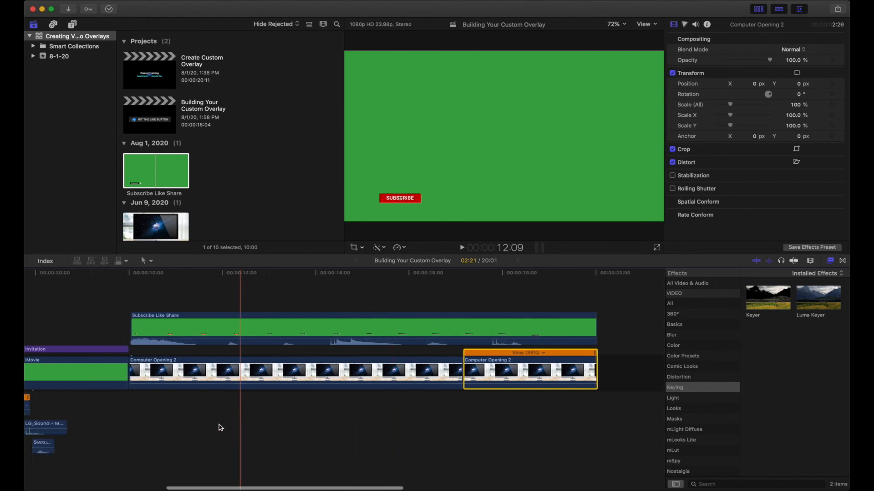
{"action": "scroll", "coordinate": [220, 427], "scroll_direction": "left", "scroll_amount": 3}
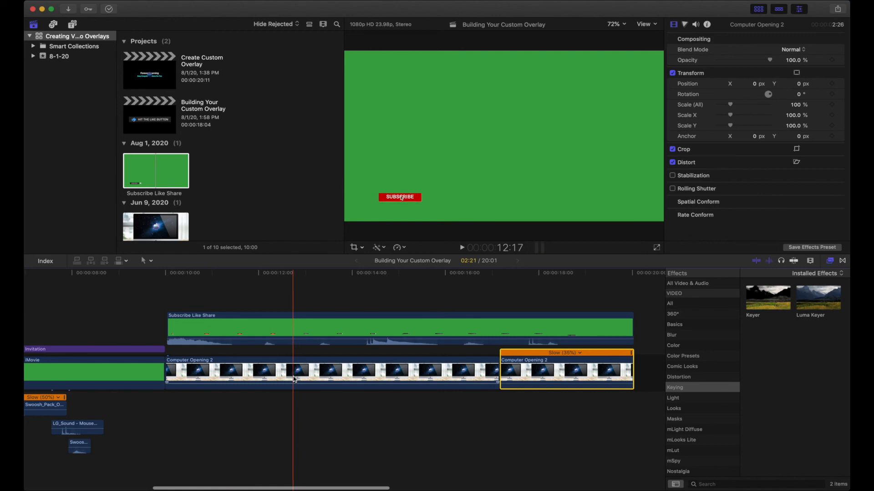
{"action": "left_click", "coordinate": [307, 328]}
{"action": "key", "text": "v"}
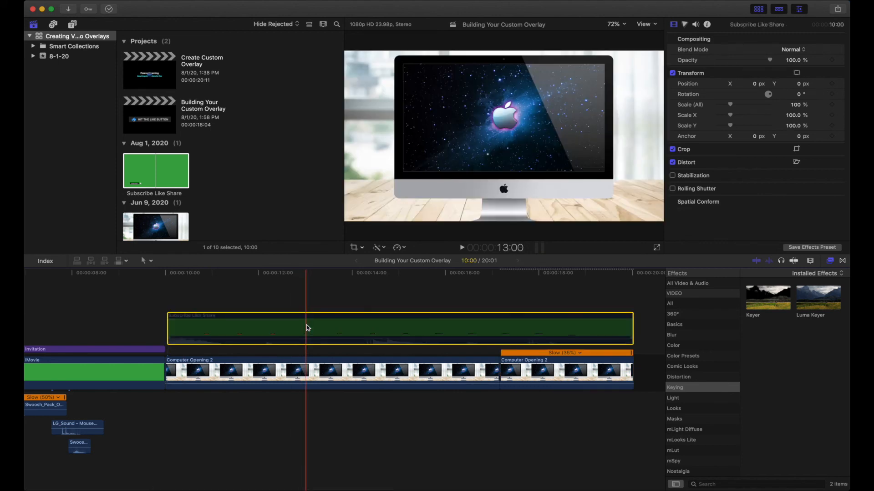
{"action": "key", "text": "v"}
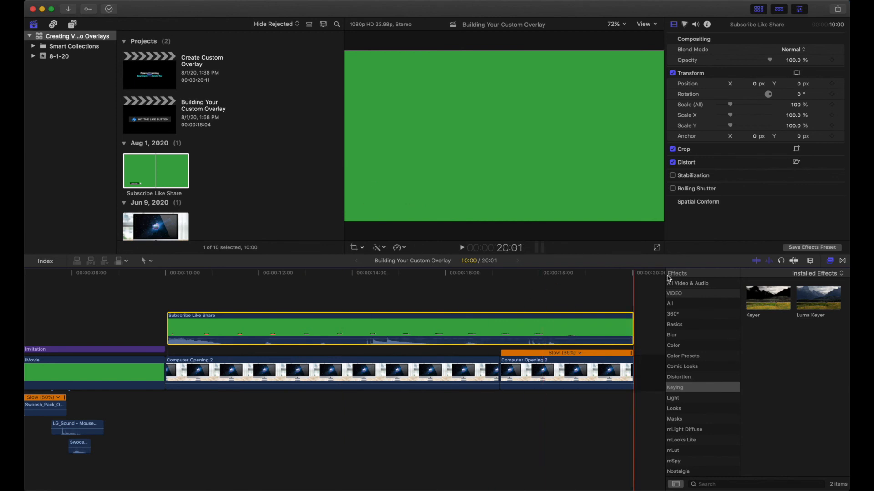
- Apply the Keyer effect to the Subscribe Like Share clip, and play the keyed overlay over the computer footage
{"action": "double_click", "coordinate": [771, 298]}
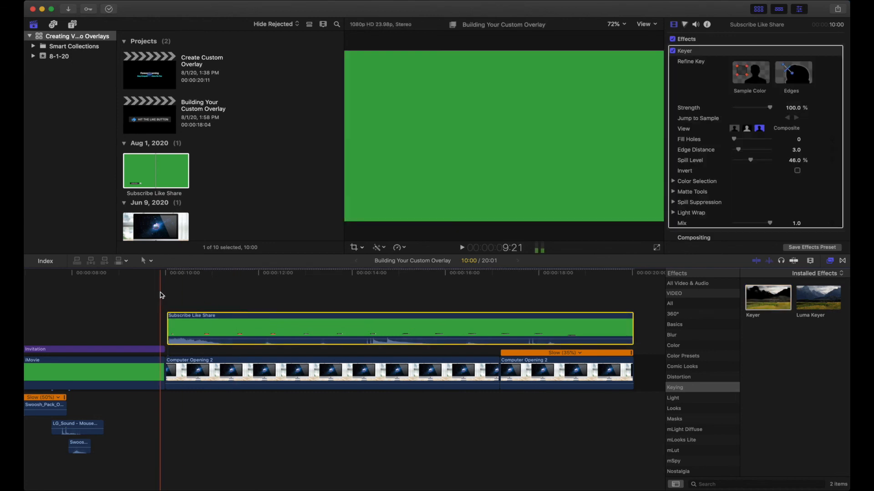
{"action": "left_click", "coordinate": [160, 293]}
{"action": "left_click", "coordinate": [129, 294]}
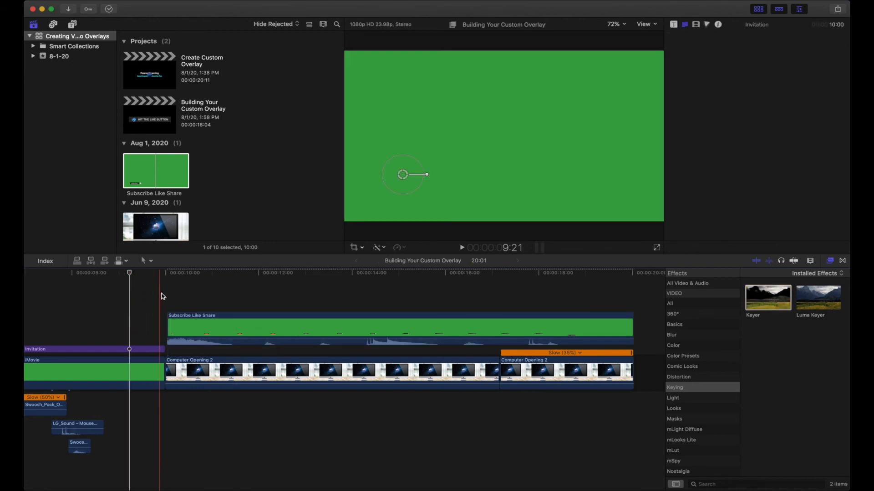
{"action": "left_click", "coordinate": [163, 296]}
{"action": "key", "text": "space"}
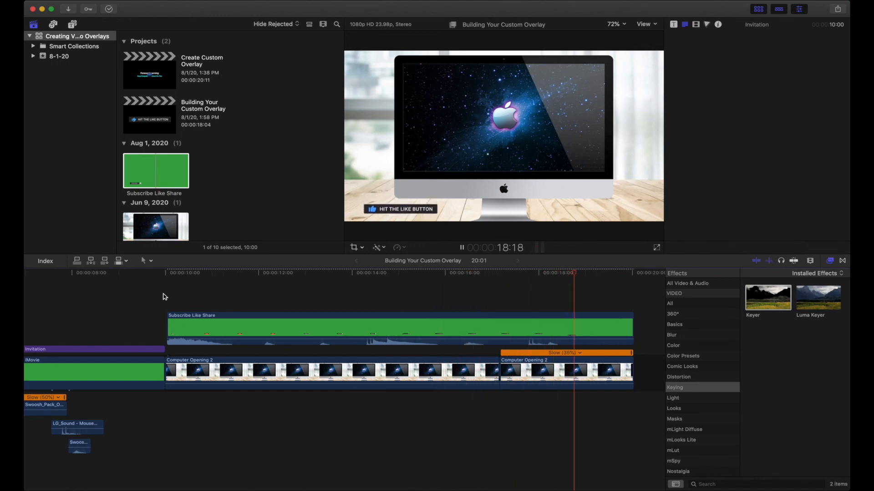
{"action": "key", "text": "space"}
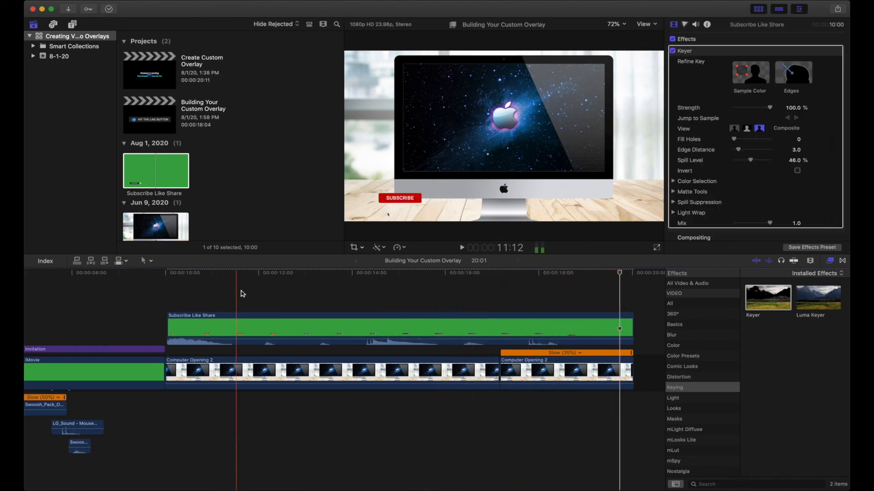
- Move the Subscribe Like Share overlay to position X -91.0 px, Y -69.2 px, and play it back from the clip's start
{"action": "left_click", "coordinate": [394, 294]}
{"action": "left_click", "coordinate": [380, 293]}
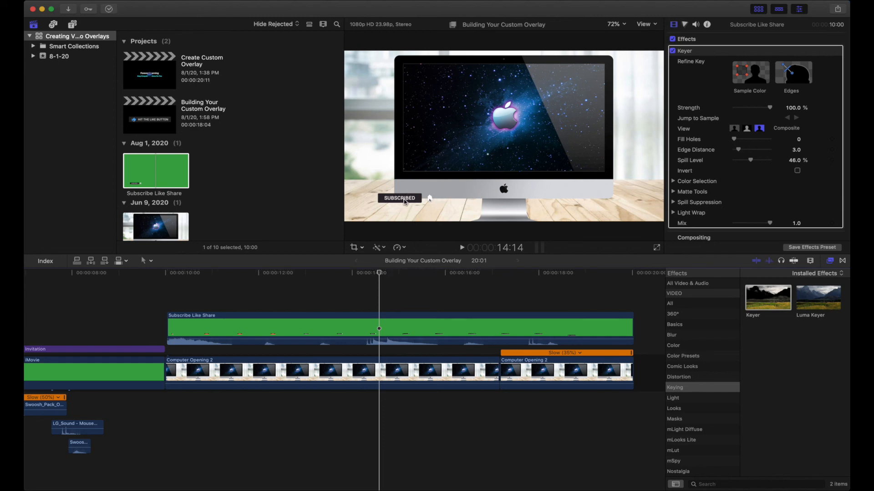
{"action": "left_click", "coordinate": [386, 324]}
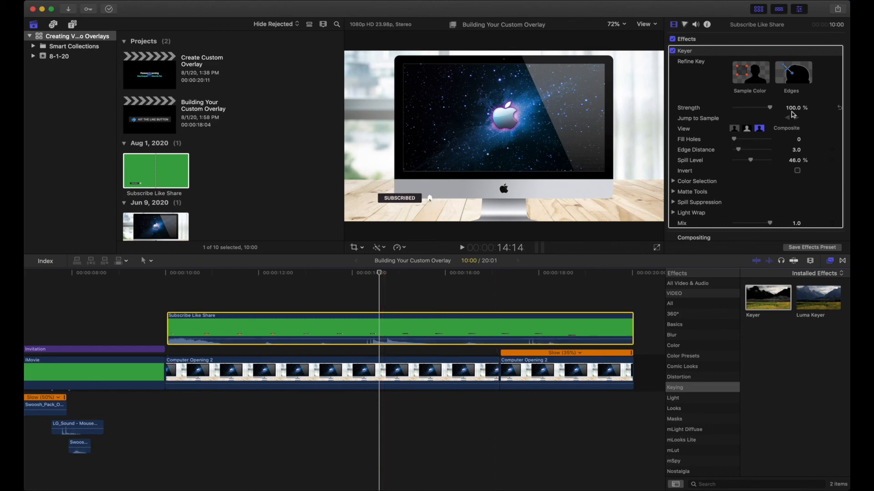
{"action": "scroll", "coordinate": [793, 114], "scroll_direction": "down", "scroll_amount": 5}
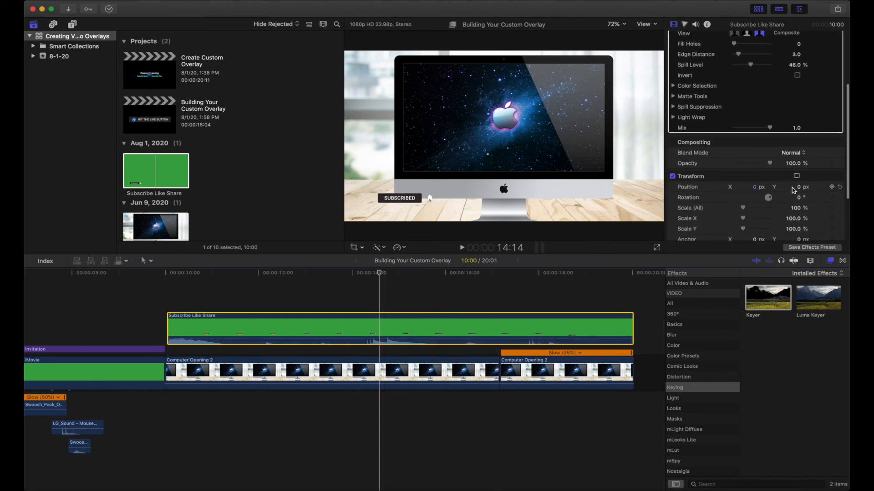
{"action": "left_click_drag", "start_coordinate": [799, 190], "coordinate": [799, 194]}
{"action": "left_click_drag", "start_coordinate": [429, 200], "coordinate": [430, 203]}
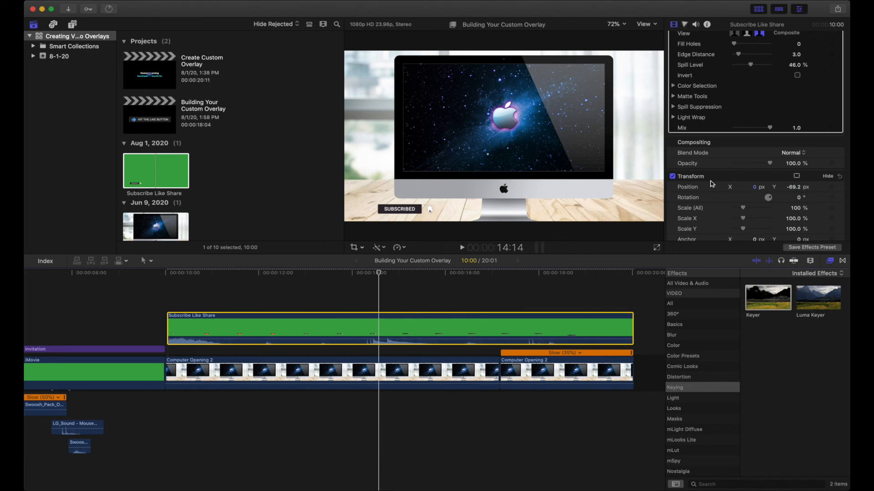
{"action": "mouse_move", "coordinate": [439, 208]}
{"action": "left_mouse_down"}
{"action": "mouse_move", "coordinate": [525, 209]}
{"action": "mouse_move", "coordinate": [423, 209]}
{"action": "left_mouse_up"}
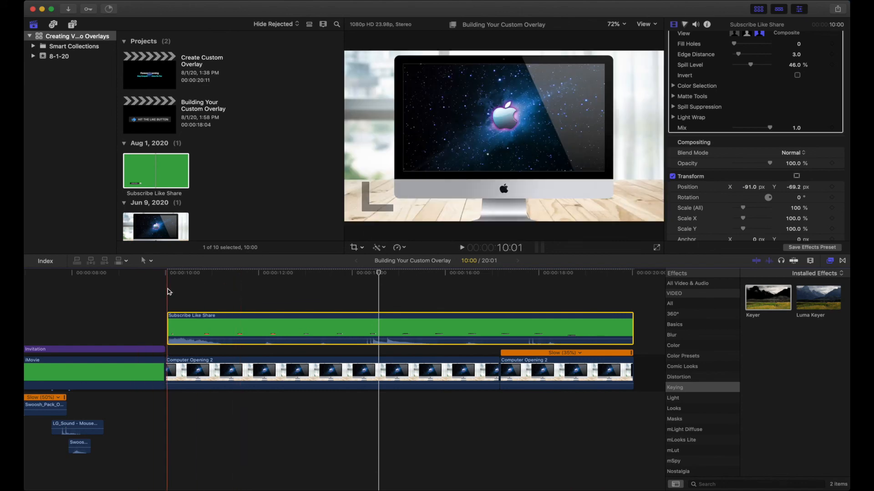
{"action": "left_click", "coordinate": [168, 291]}
{"action": "key", "text": "space"}
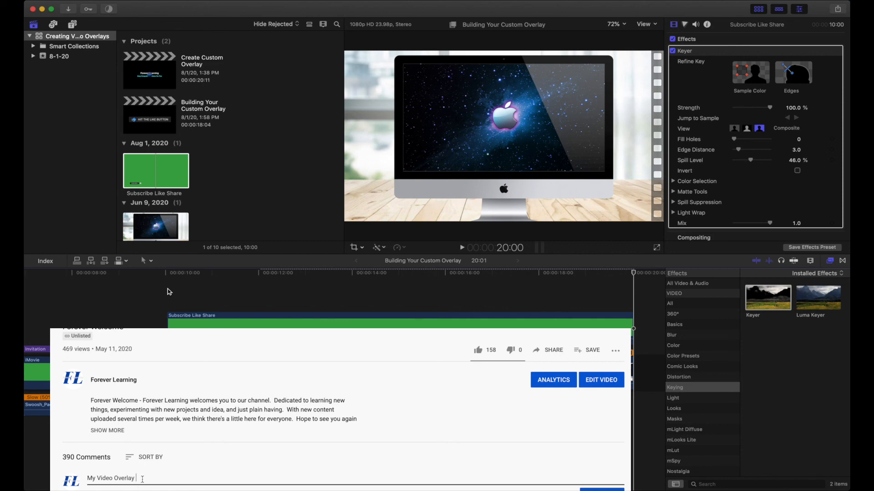
{"action": "right_click", "coordinate": [144, 482]}
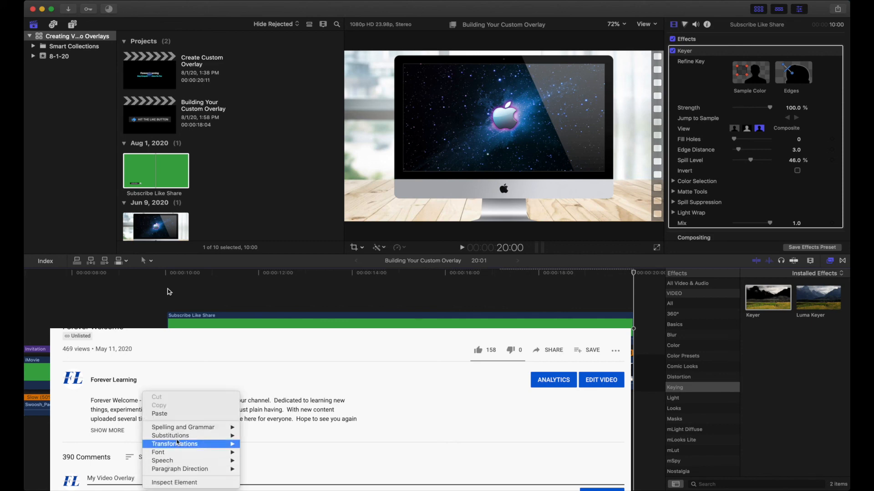
{"action": "left_click", "coordinate": [199, 412]}
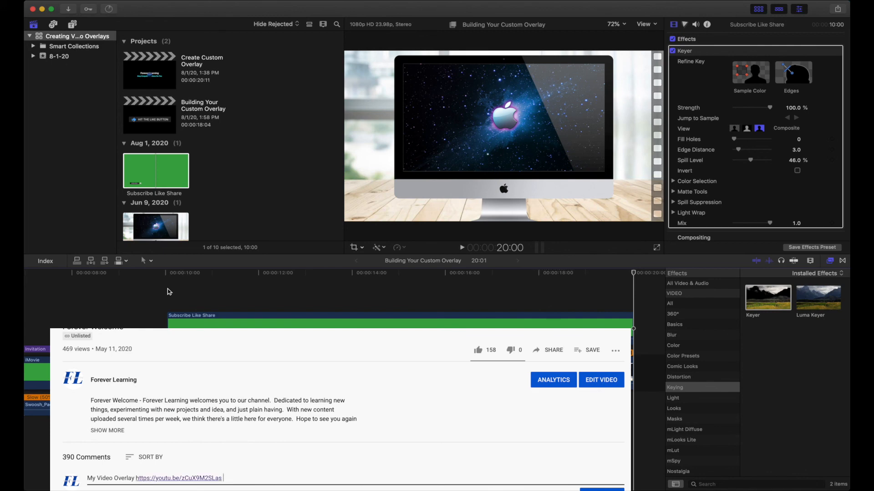